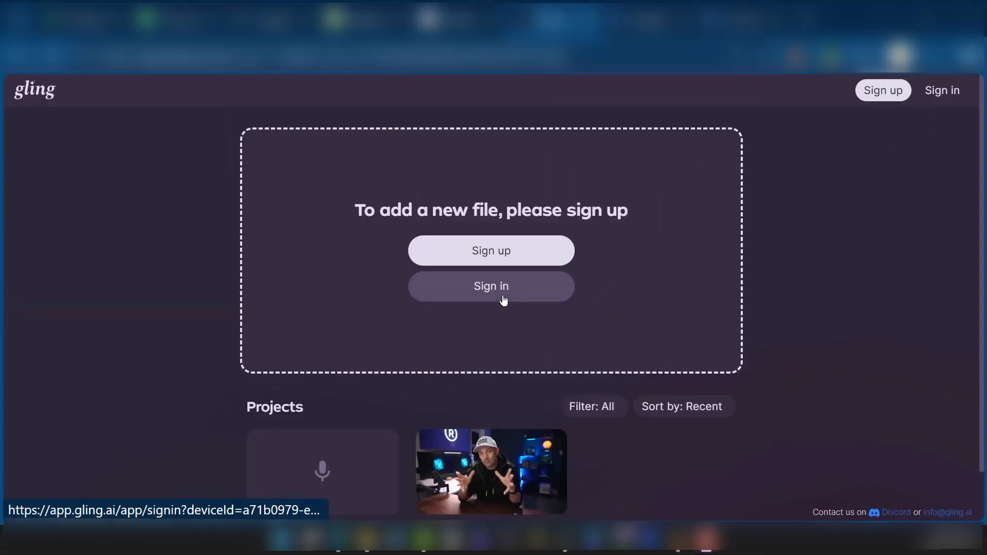
# Sign up for an account and choose Video editor as the description that fits best
pyautogui.click(517, 253)
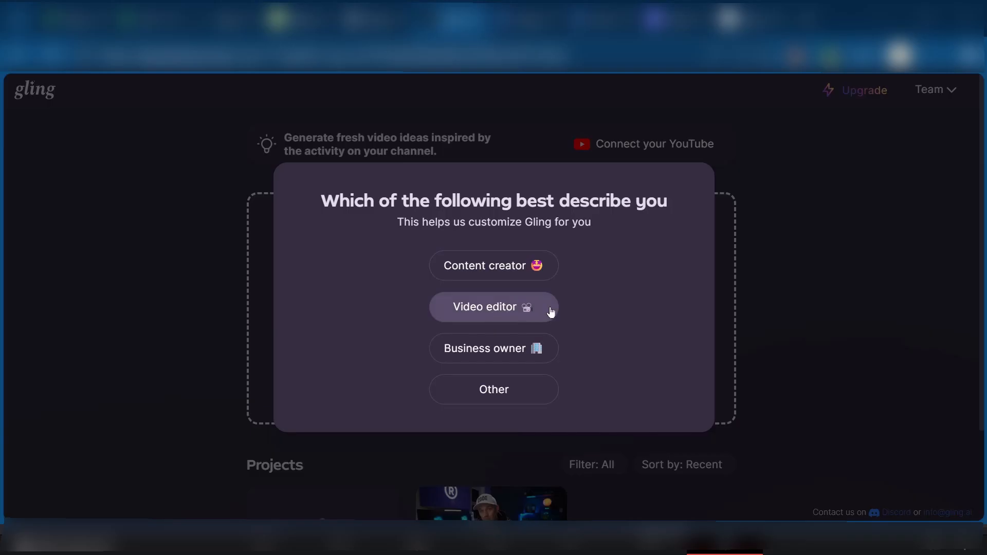
pyautogui.click(492, 313)
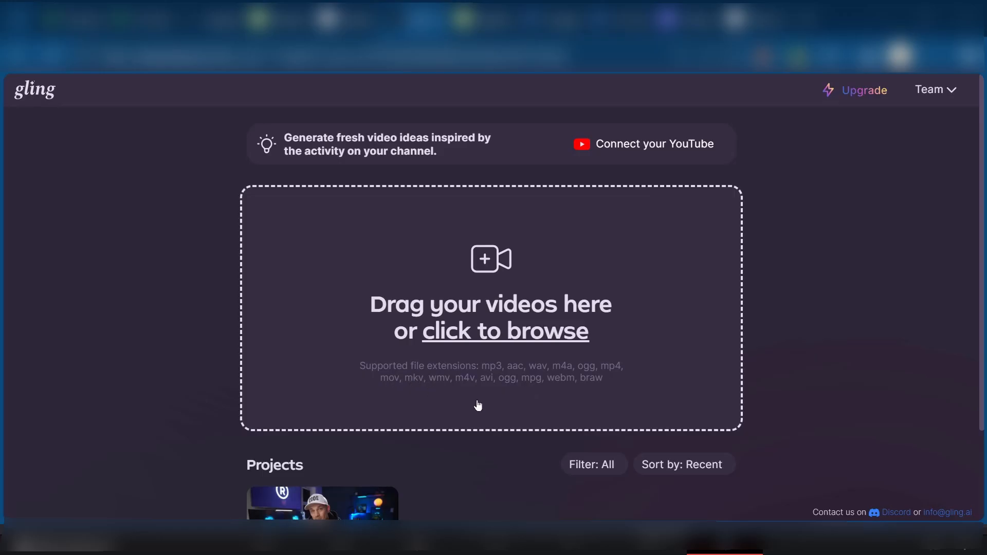
# Try the interface theme in Light mode, and set it to Dark mode
pyautogui.scroll(-2, 506, 390)
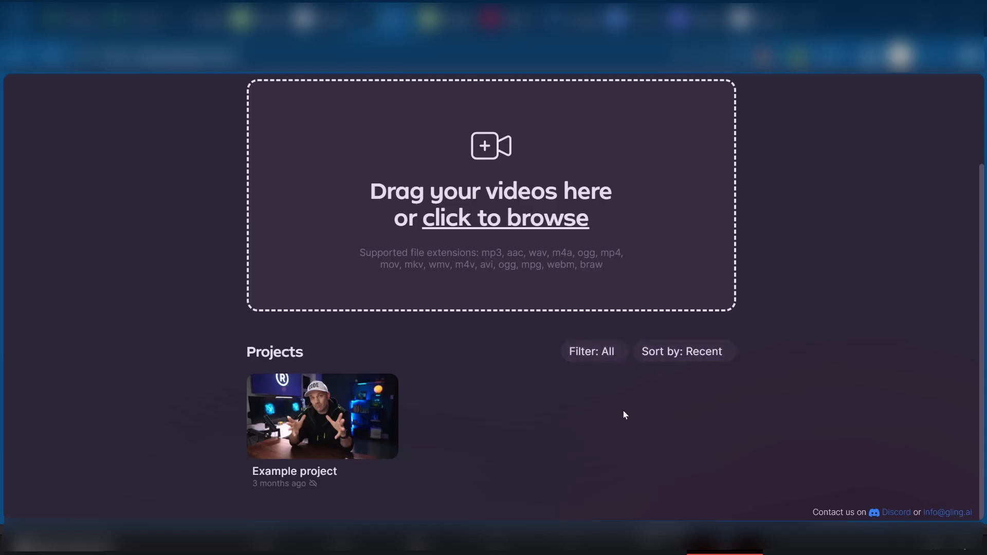
pyautogui.scroll(2, 624, 413)
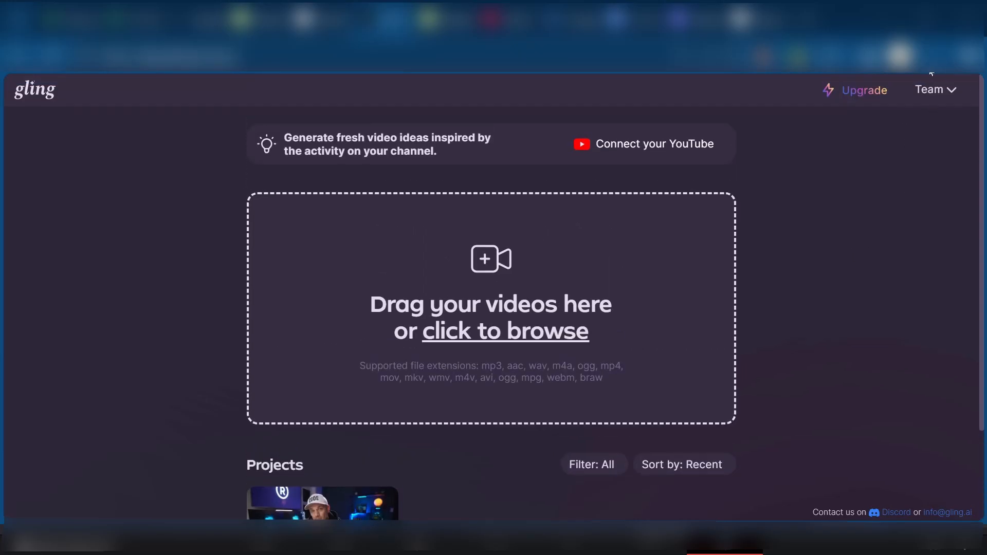
pyautogui.click(955, 95)
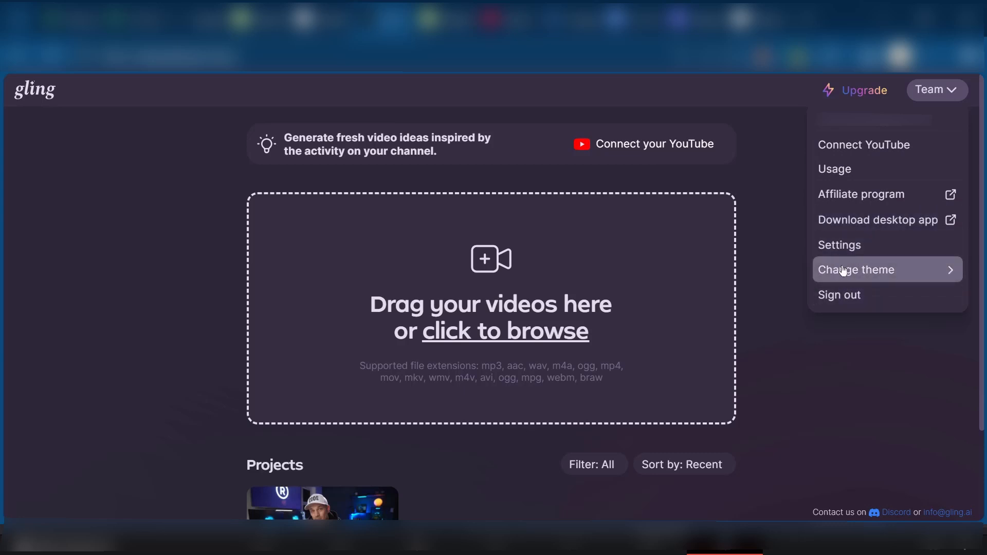
pyautogui.moveTo(840, 271)
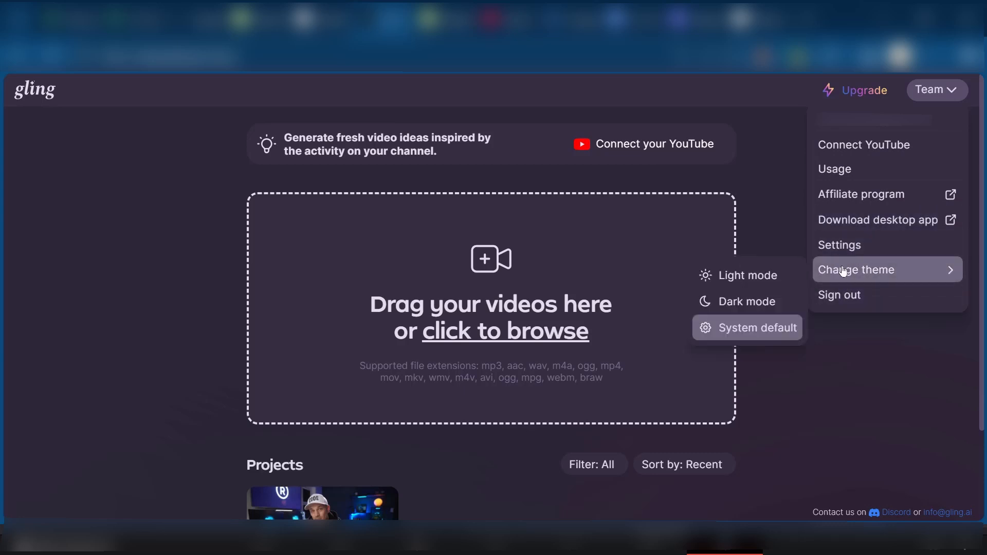
pyautogui.click(767, 278)
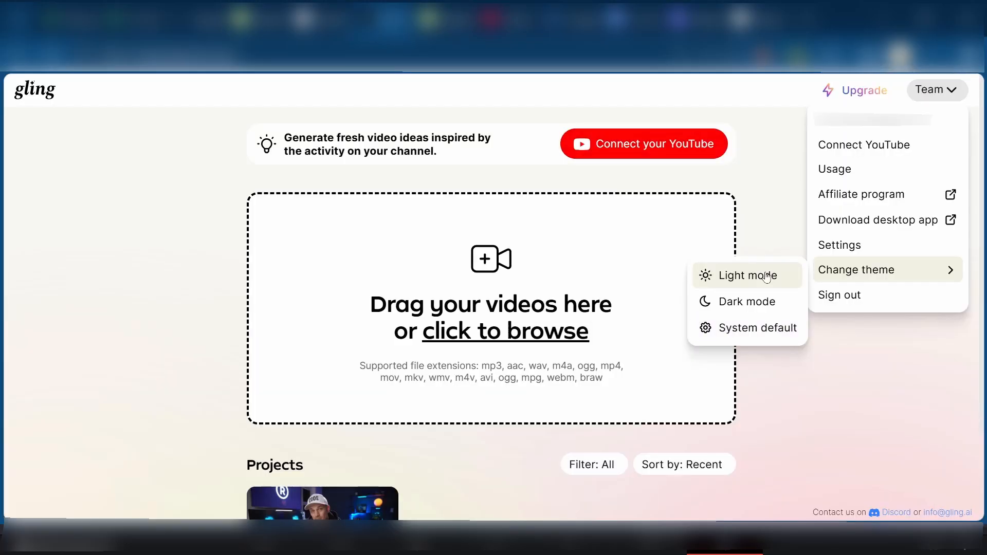
pyautogui.click(736, 306)
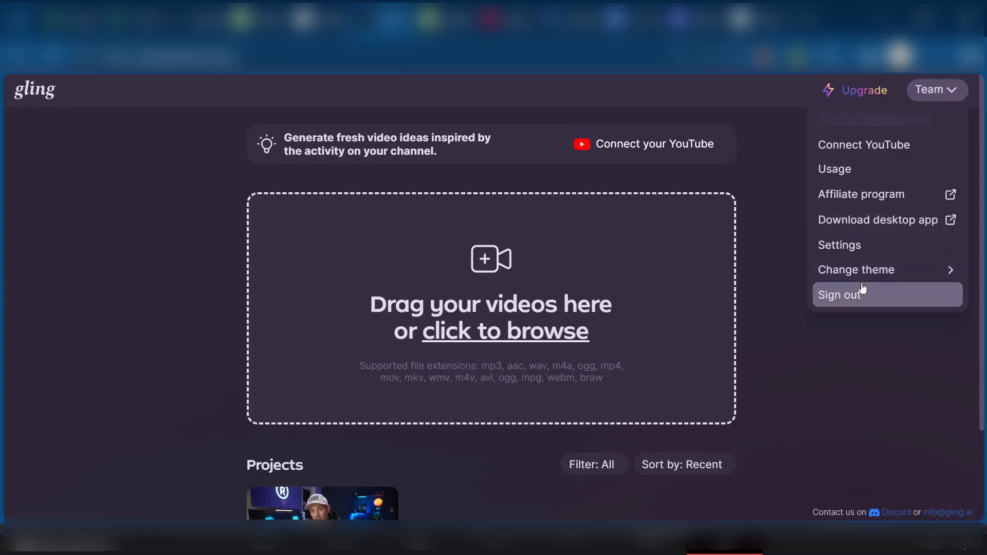
# Open the desktop app download page and look over the Windows download offered there
pyautogui.click(853, 225)
pyautogui.scroll(3, 483, 342)
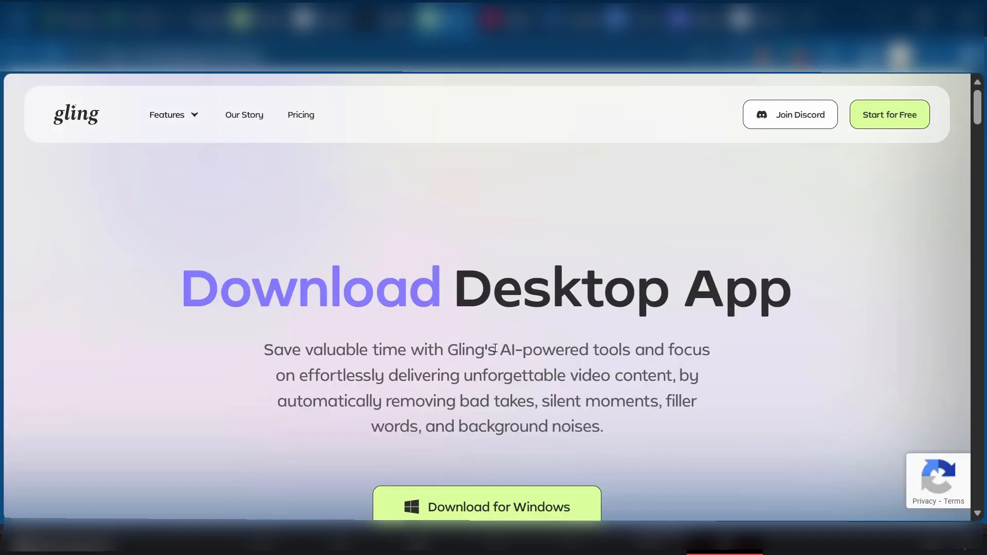
pyautogui.scroll(-6, 495, 348)
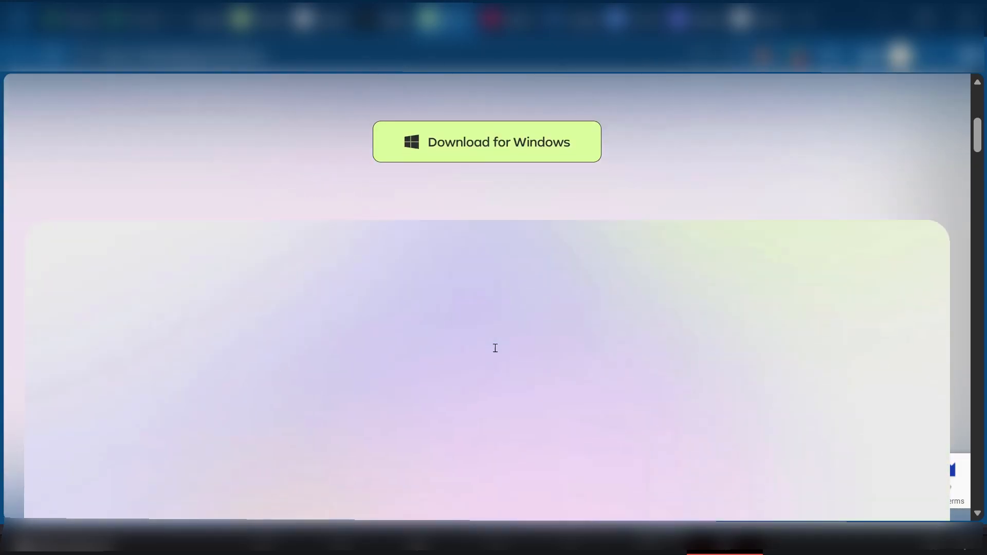
pyautogui.scroll(5, 495, 347)
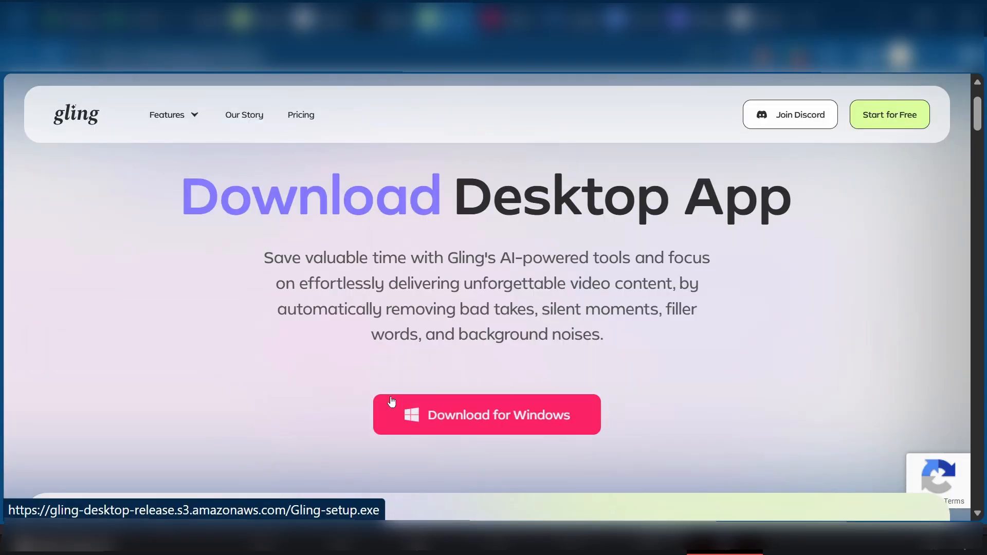
pyautogui.scroll(-2, 488, 410)
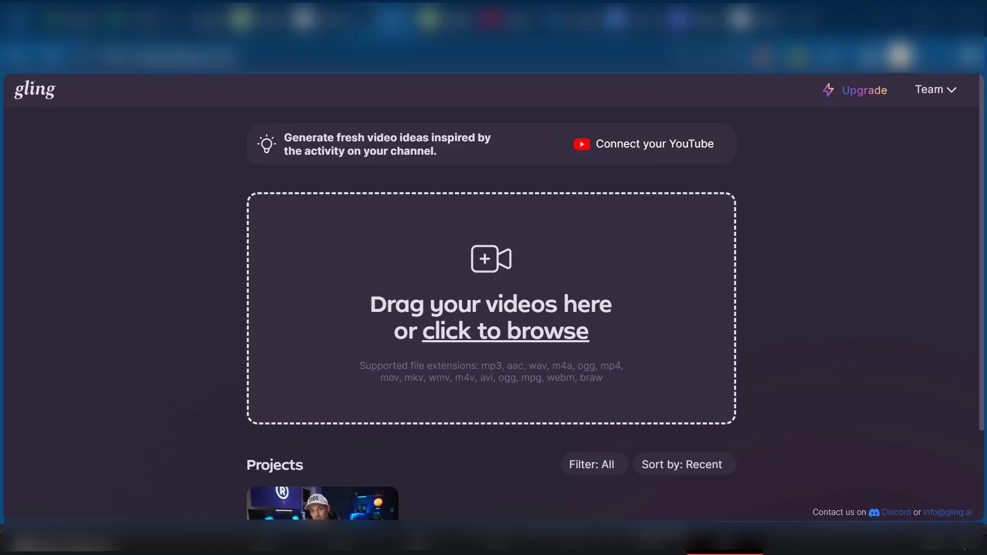
# Upload the video "I Tried Beehiiv for 30 Days (My HONEST Review).mp4" and choose to edit it with AI
pyautogui.moveTo(986, 309); pyautogui.dragTo(431, 266)
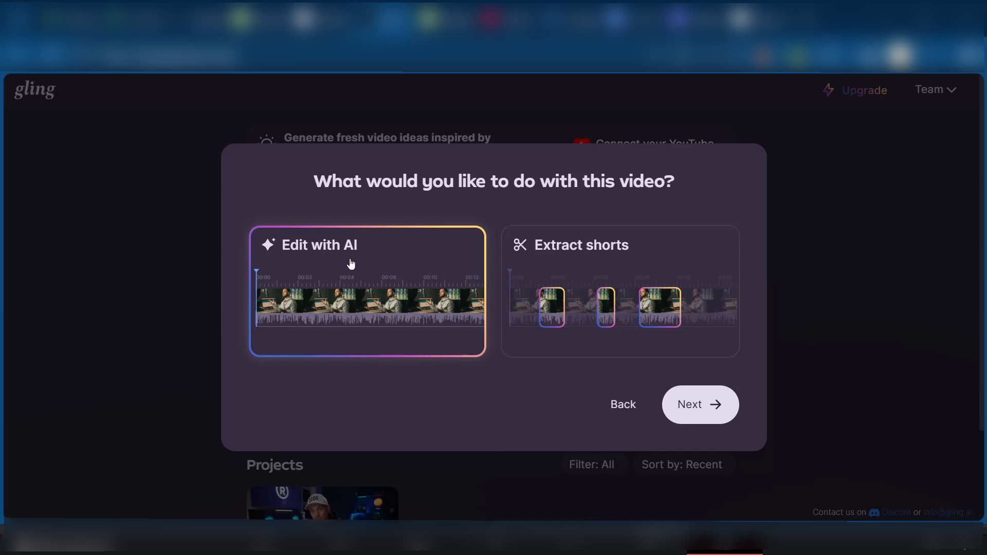
pyautogui.click(685, 423)
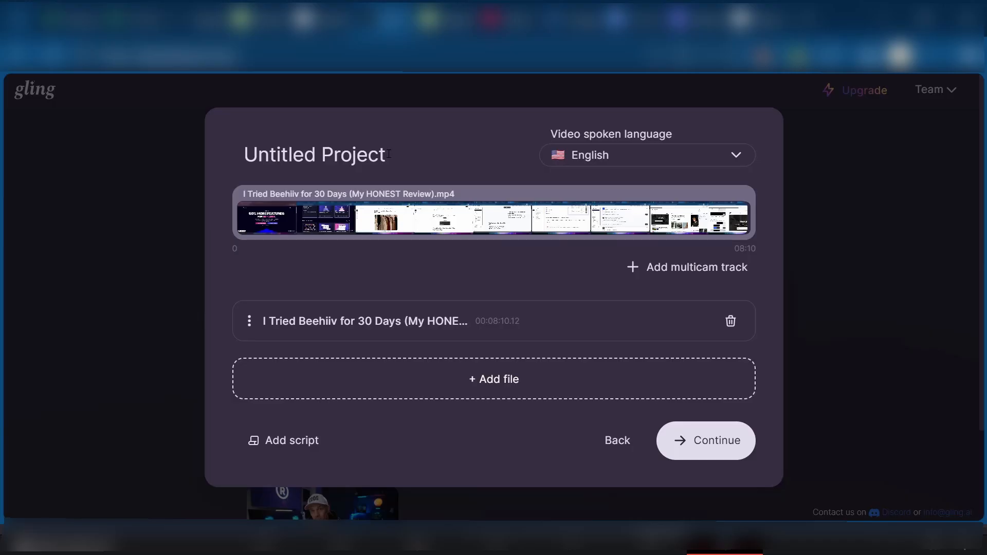
# Rename the untitled project as "Project 1"
pyautogui.moveTo(389, 153); pyautogui.dragTo(225, 162)
pyautogui.write('Project 1')
pyautogui.press('Return')
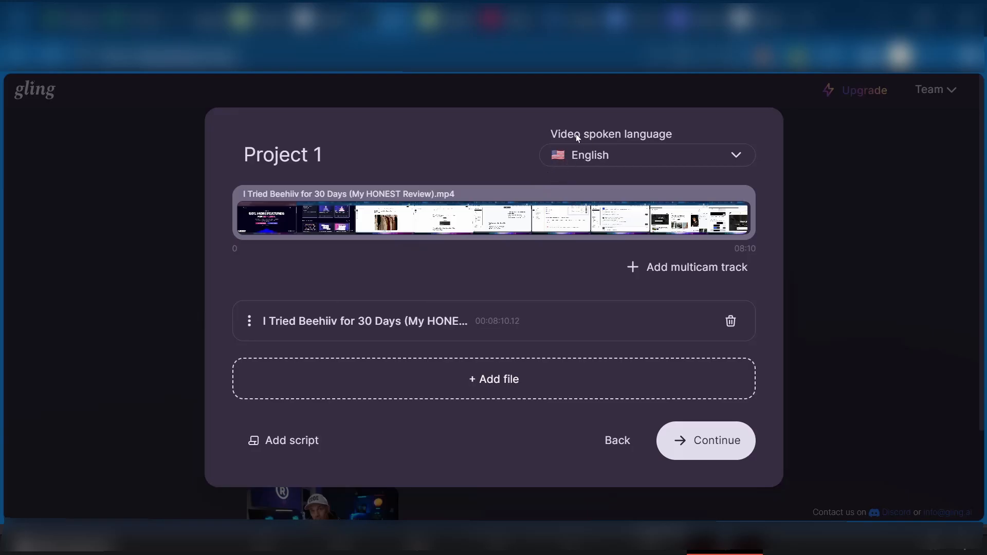
# Look through the available spoken languages for the video, leaving English selected
pyautogui.click(731, 161)
pyautogui.scroll(-5, 619, 233)
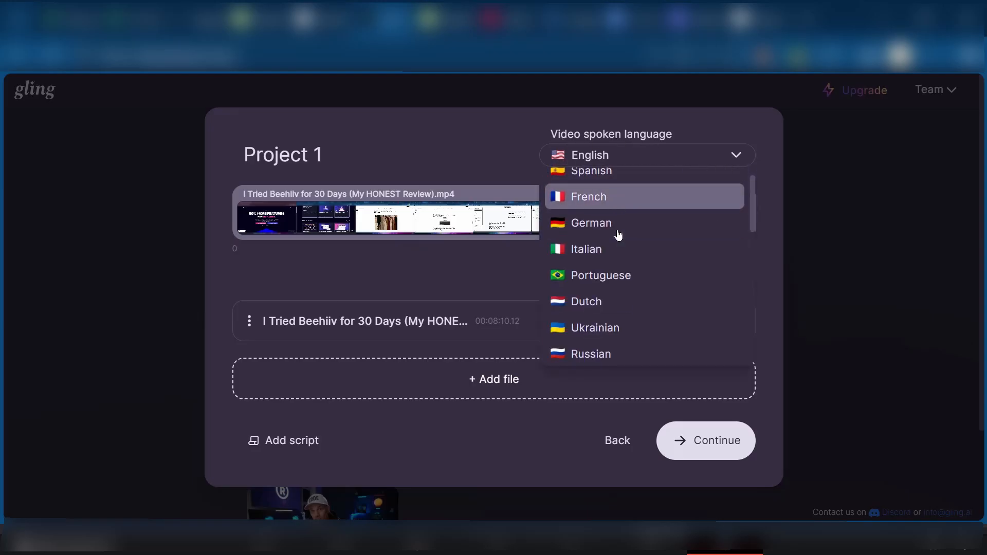
pyautogui.scroll(-3, 618, 234)
pyautogui.scroll(10, 616, 241)
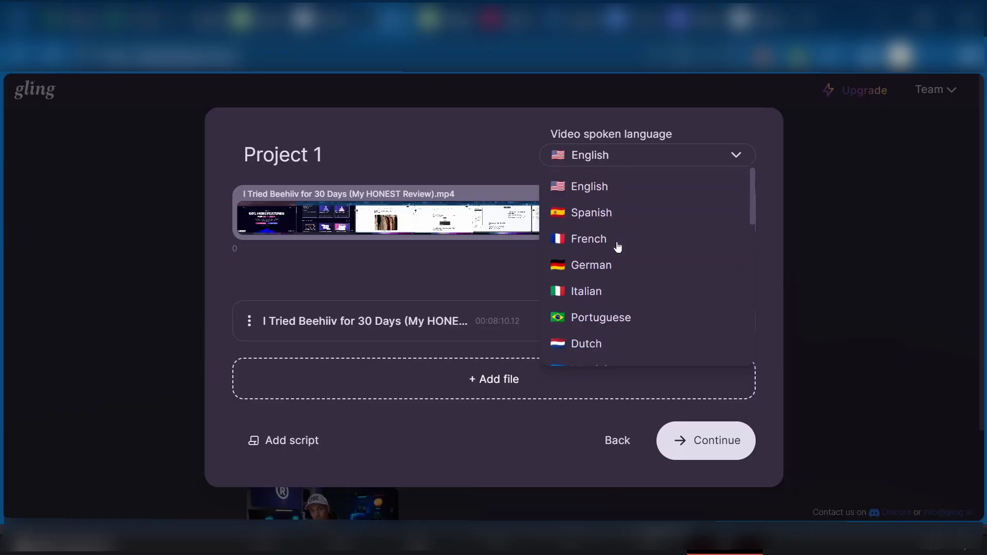
pyautogui.click(508, 140)
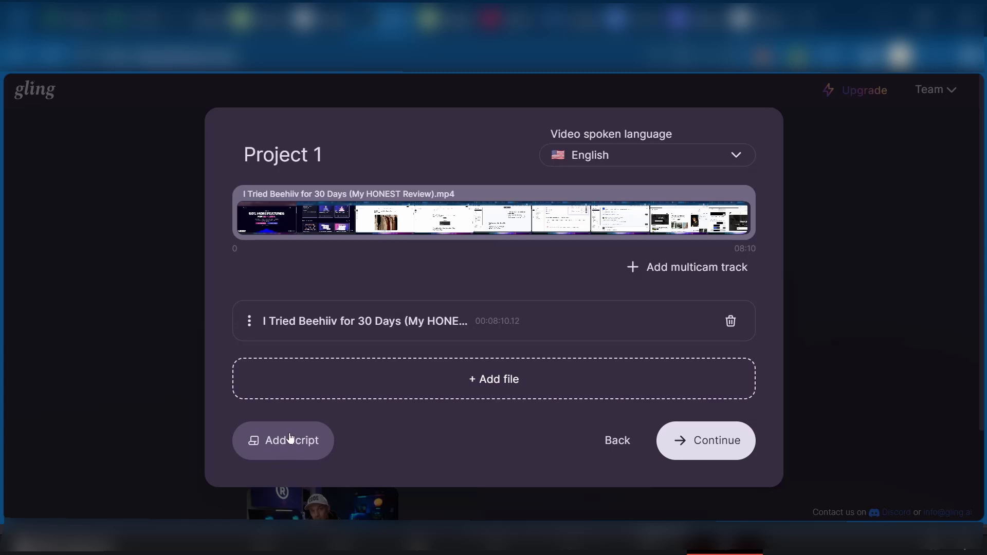
# Enhance the video with Cut silences, Cut bad takes, Remove filler words and the Like & Subscribe button
pyautogui.click(727, 456)
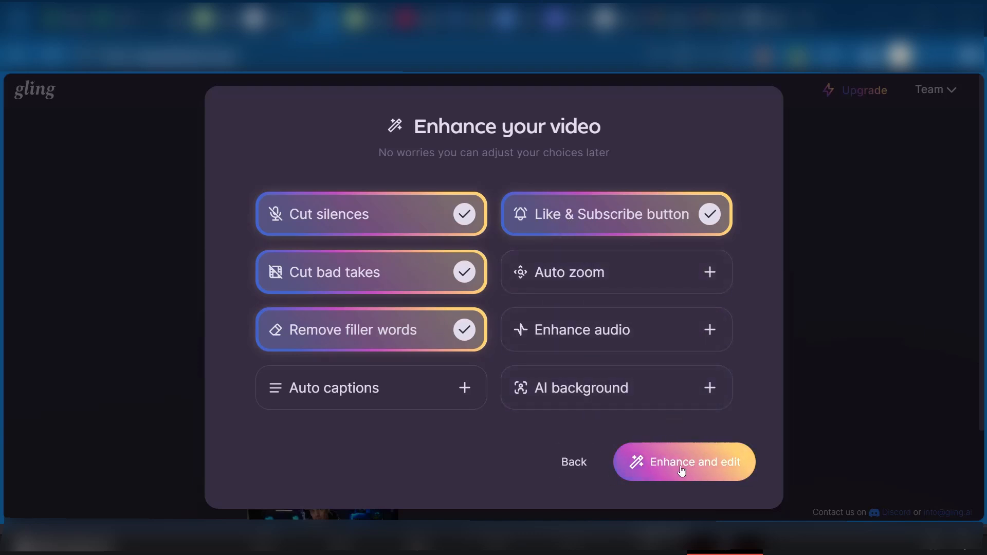
pyautogui.click(700, 468)
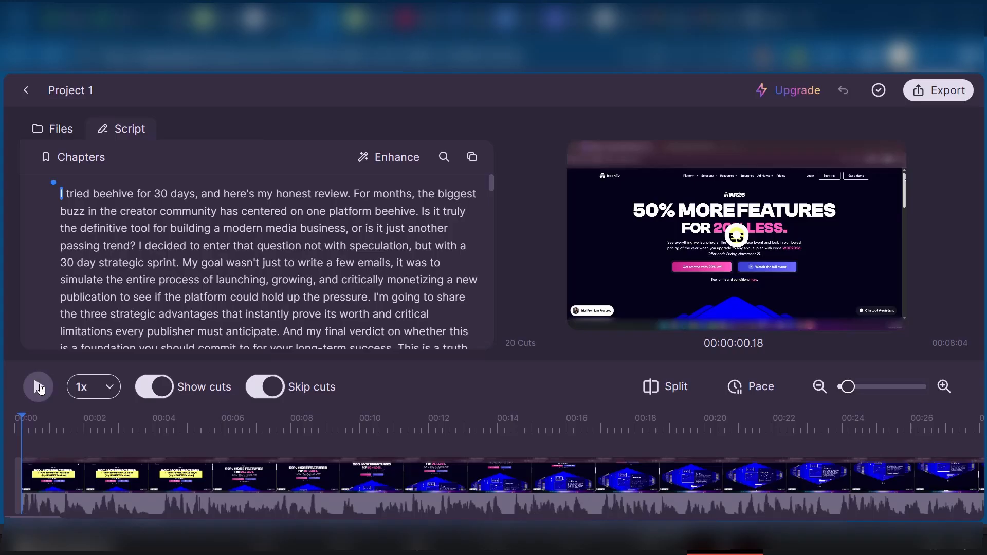
# Play the start of the edited video, pause it, and move the playhead to about 00:17
pyautogui.click(39, 387)
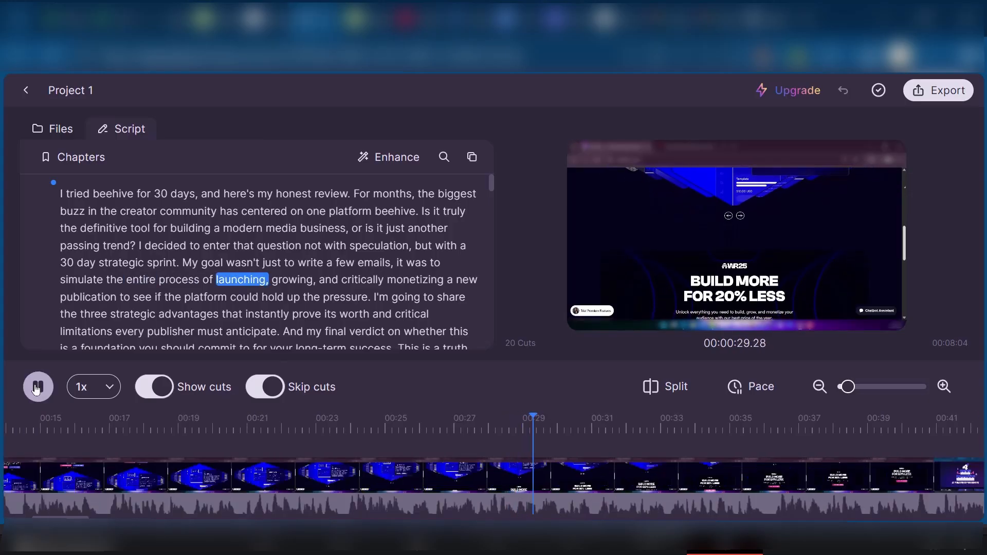
pyautogui.click(37, 388)
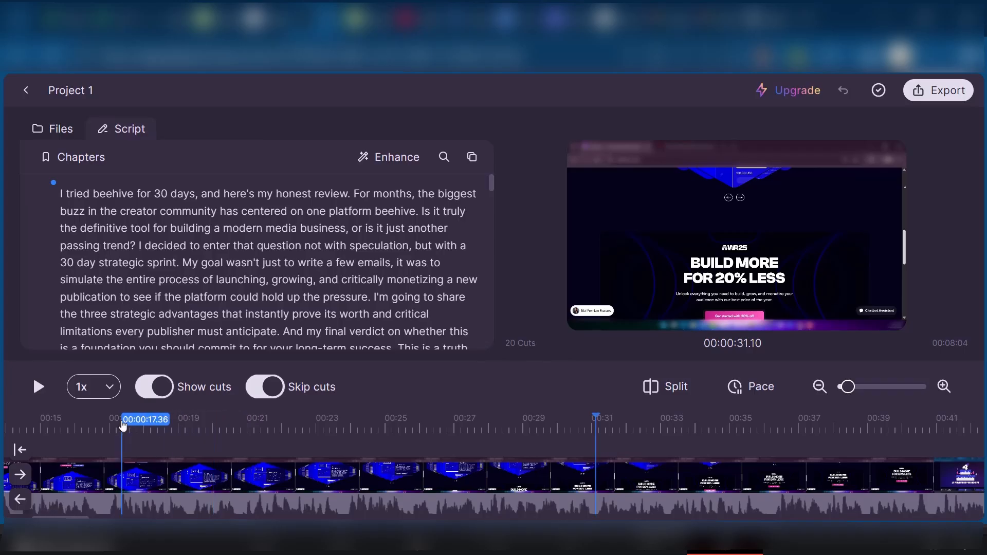
pyautogui.click(123, 427)
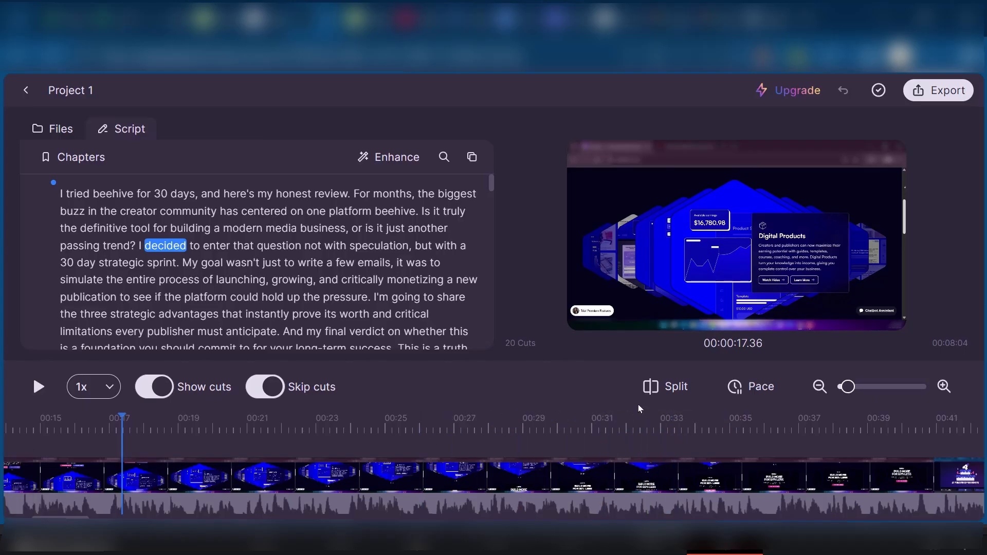
# Preview several moments further along the timeline, from about 00:28 through 00:36 to 00:41
pyautogui.scroll(1, 522, 511)
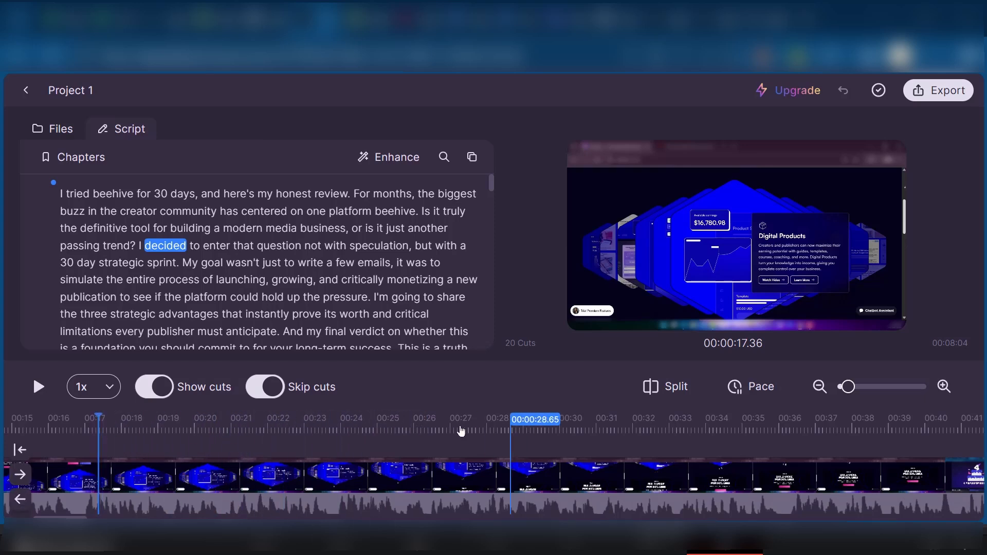
pyautogui.click(509, 434)
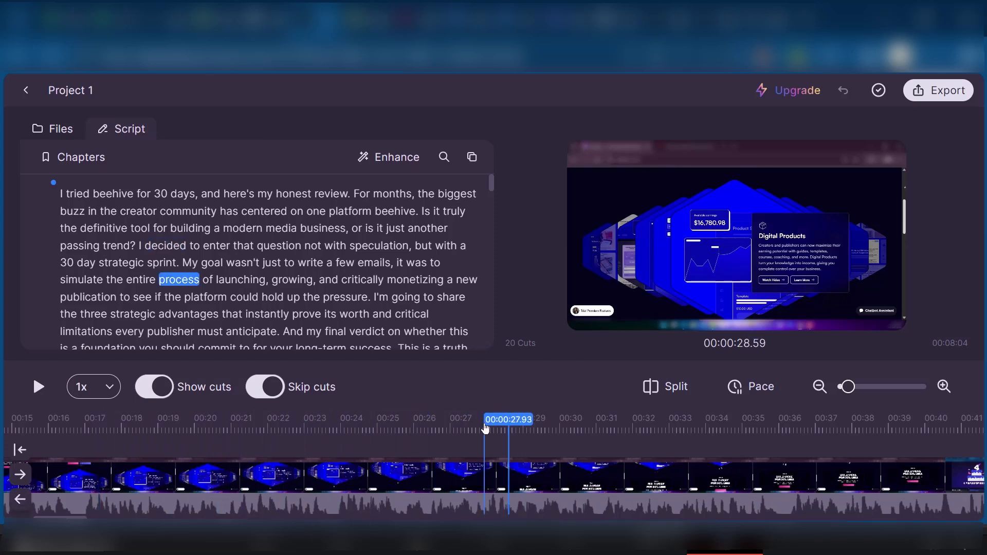
pyautogui.click(779, 429)
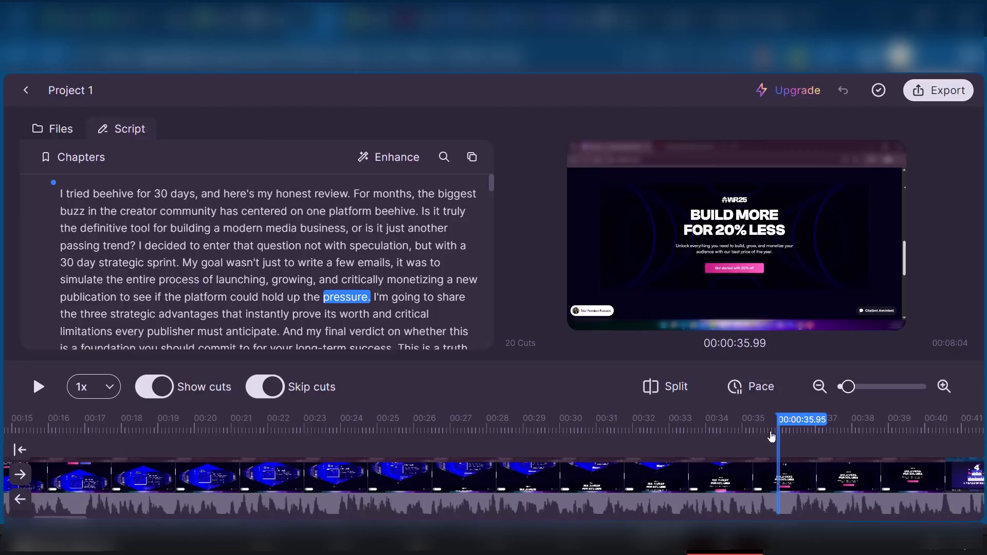
pyautogui.click(877, 432)
pyautogui.click(961, 431)
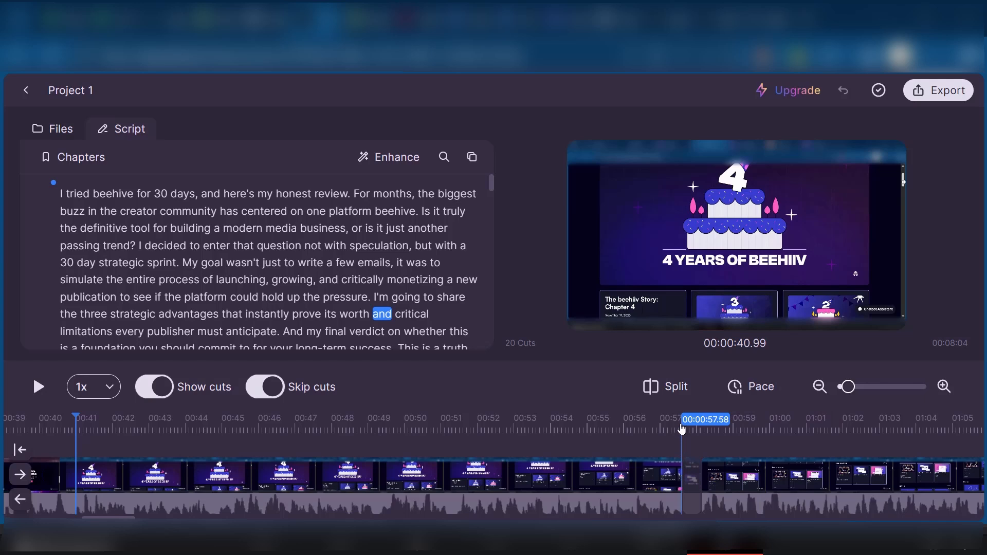
# Position the playhead just before the cut at about 00:57 and play across it, pausing after the cut
pyautogui.click(681, 429)
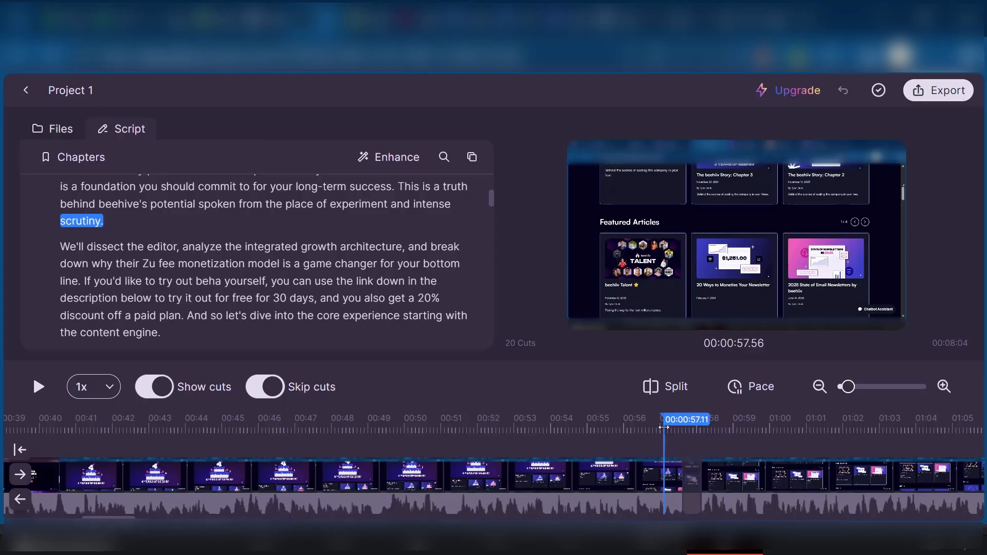
pyautogui.press('space')
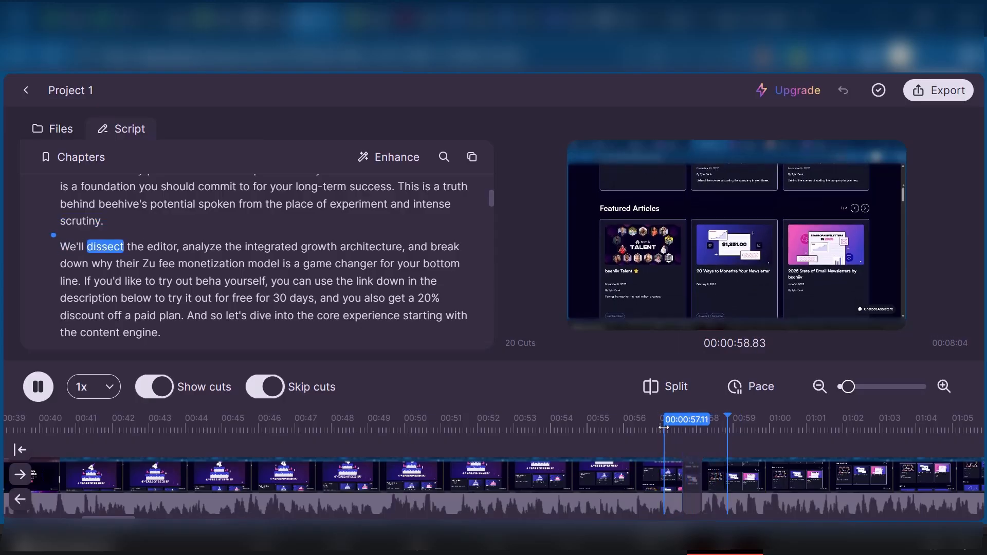
pyautogui.press('space')
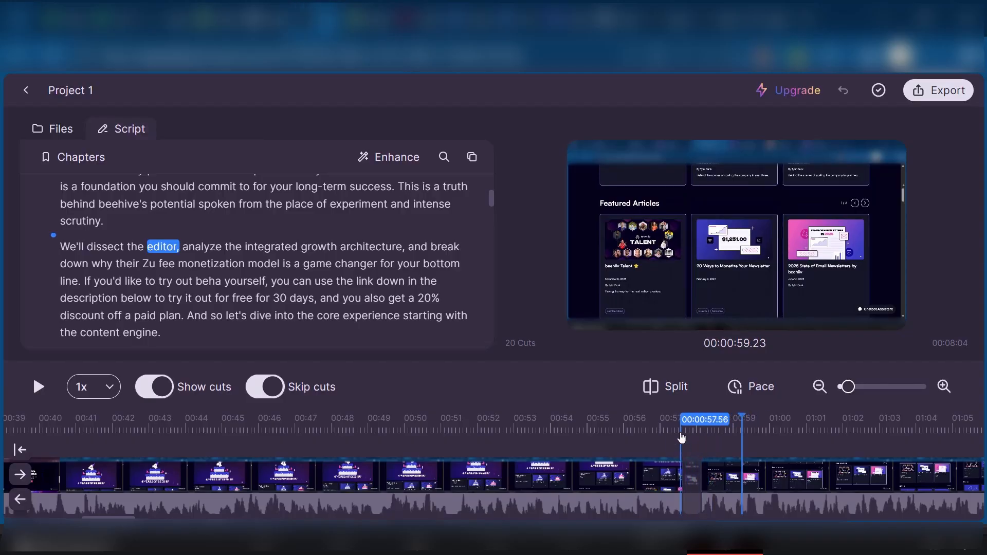
# Move the playhead back to about 00:50 and play a short stretch, pausing it again
pyautogui.click(556, 442)
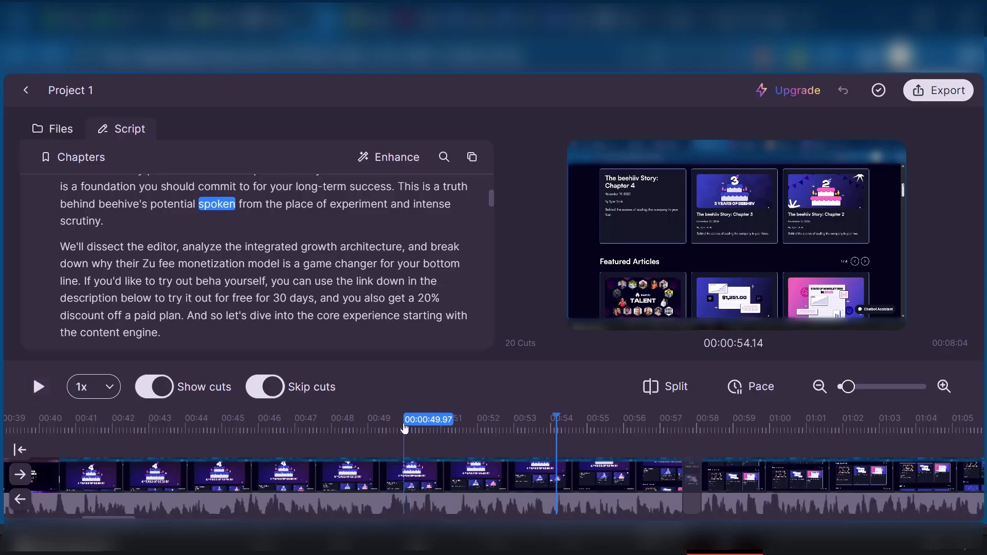
pyautogui.click(403, 428)
pyautogui.click(39, 387)
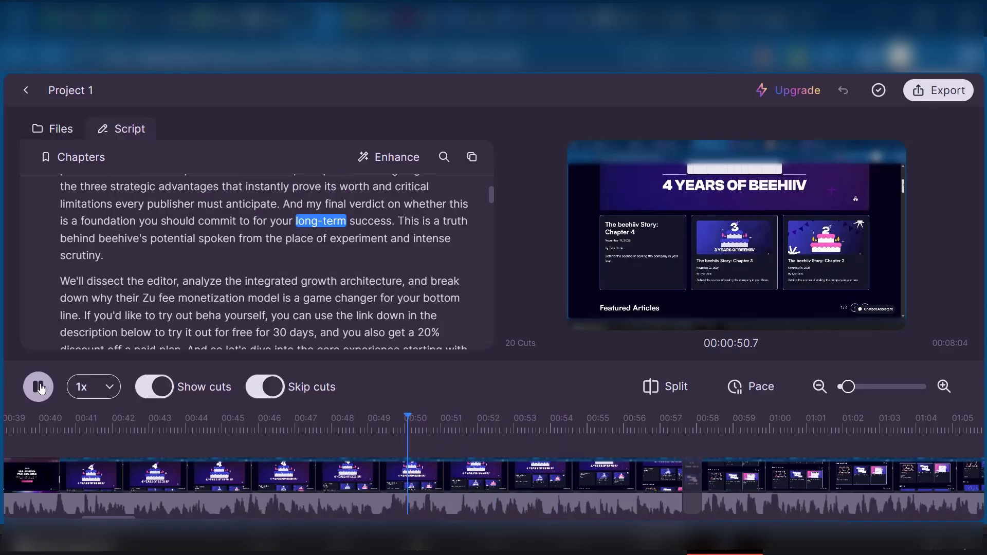
pyautogui.click(41, 393)
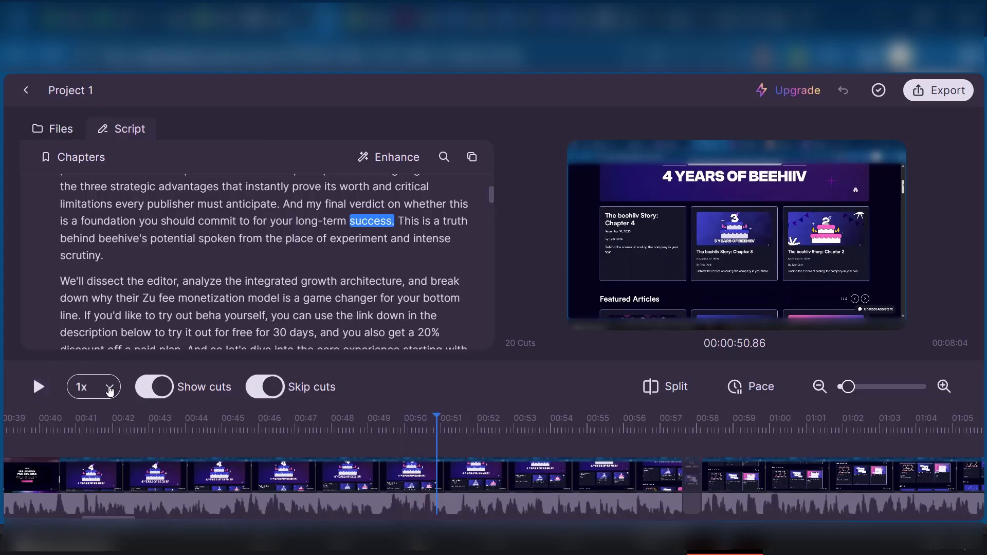
# Set the preview playback speed to 4x
pyautogui.click(109, 391)
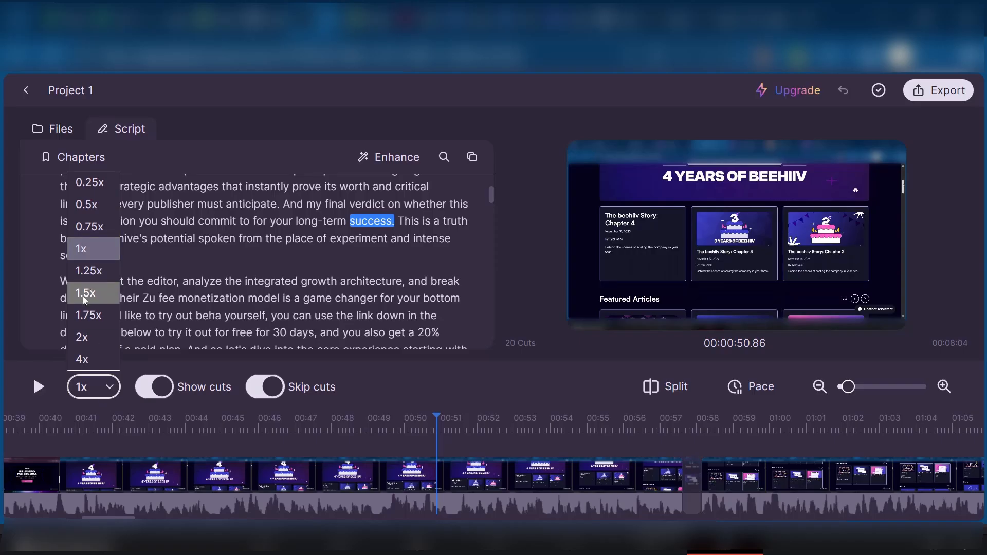
pyautogui.click(92, 362)
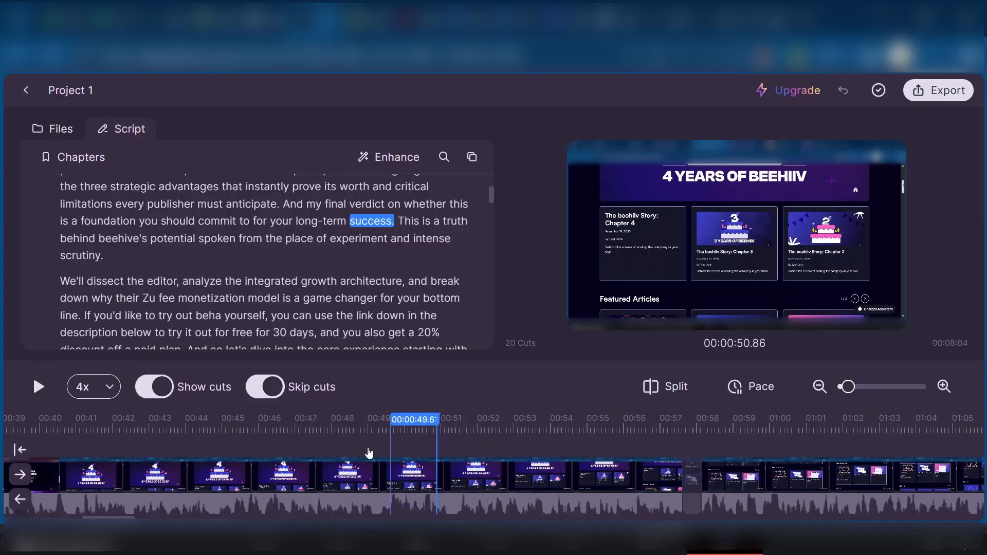
# Set the preview playback speed to 1x, and hide and reshow the cuts on the timeline
pyautogui.click(106, 388)
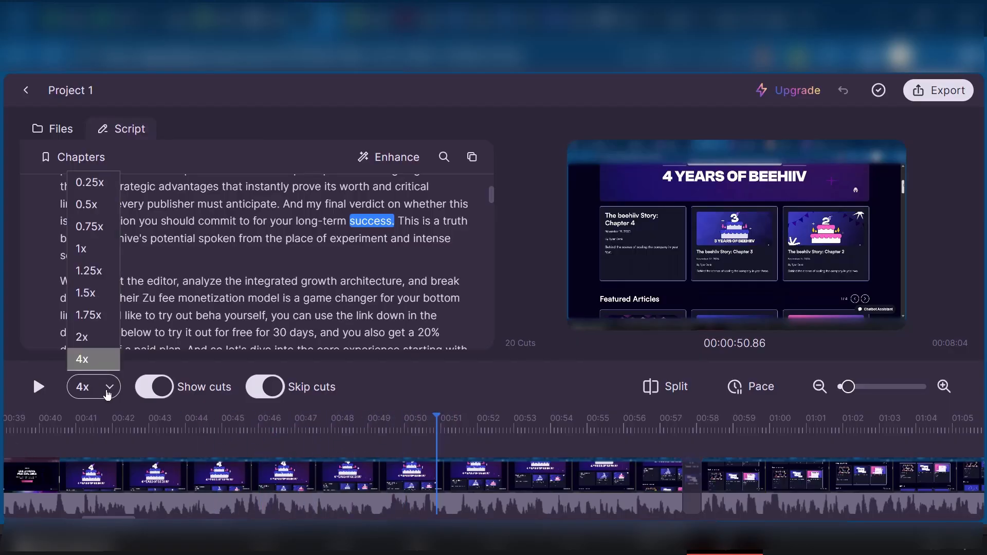
pyautogui.click(91, 251)
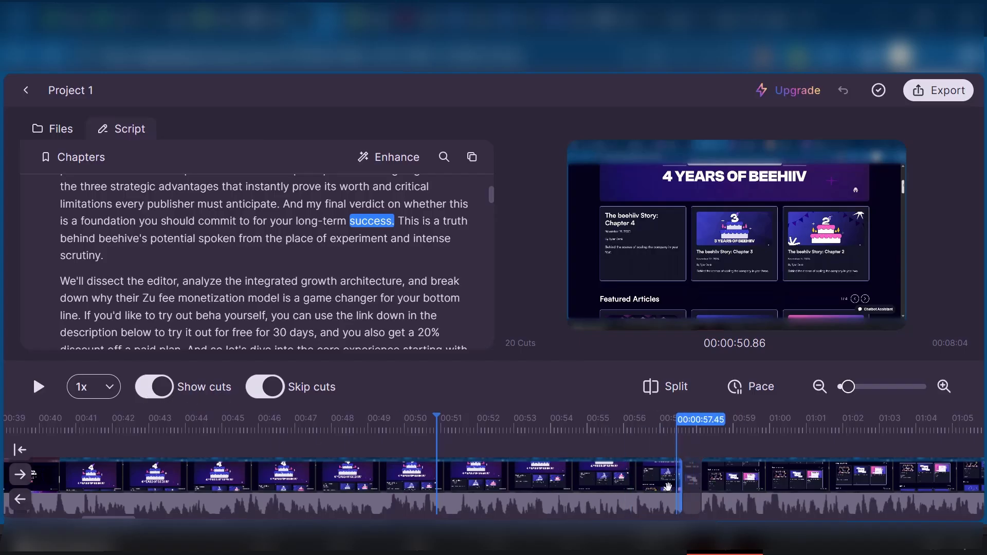
pyautogui.click(150, 394)
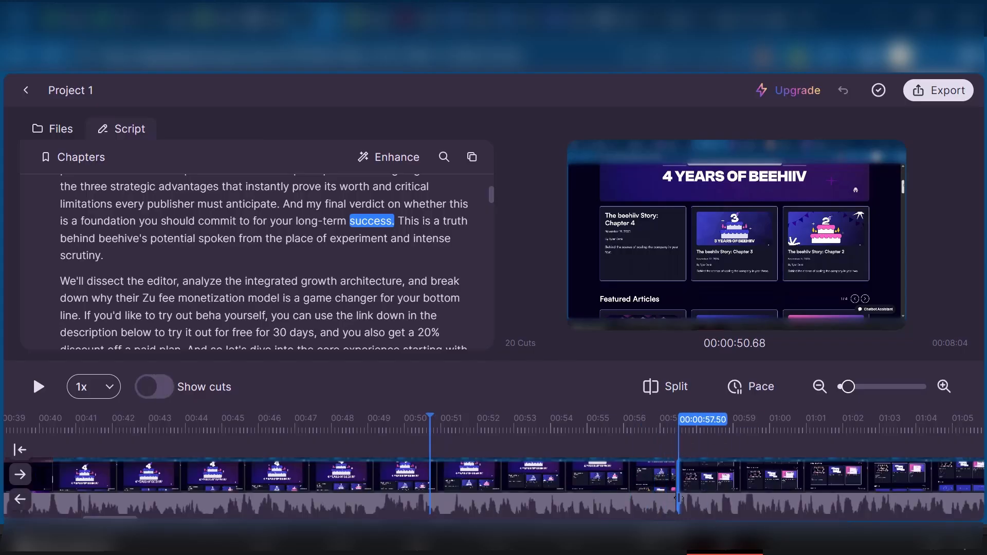
pyautogui.click(160, 389)
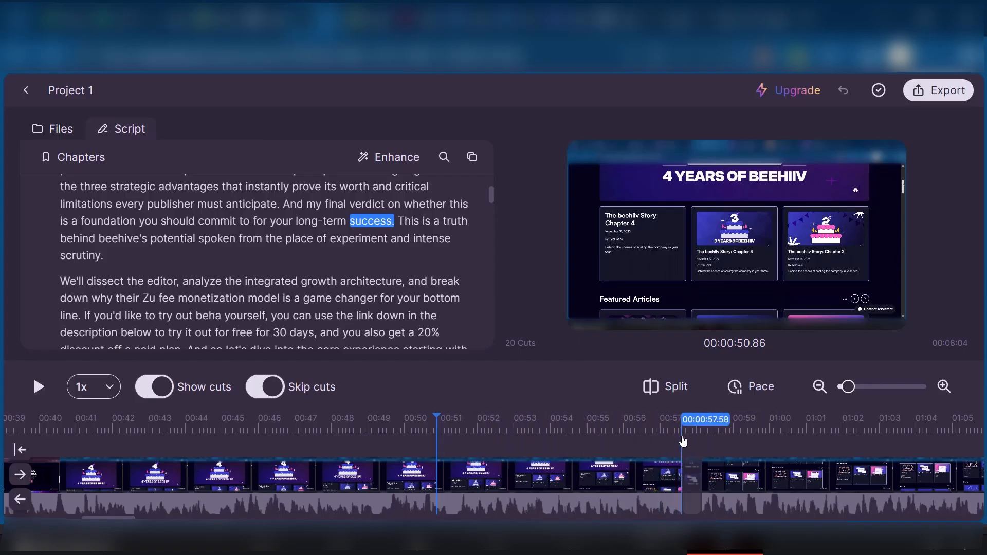
# Play from about 00:57 across the nearby cut with cut skipping on, pausing shortly after it
pyautogui.click(663, 436)
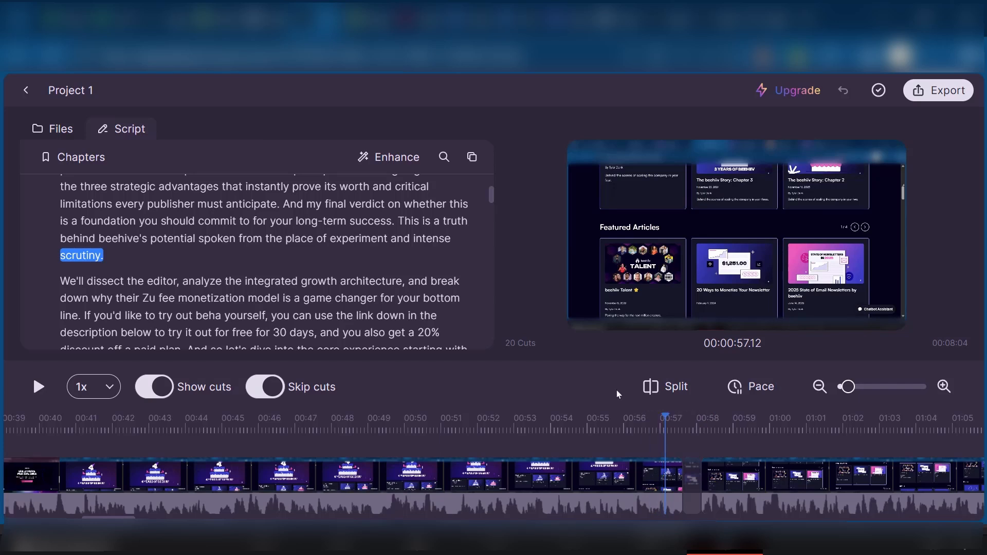
pyautogui.press('space')
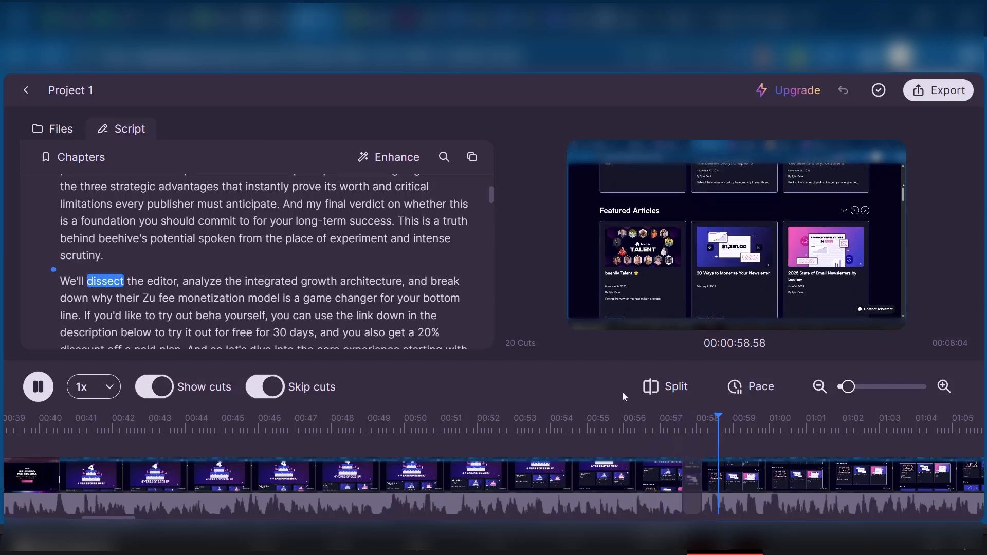
pyautogui.press('space')
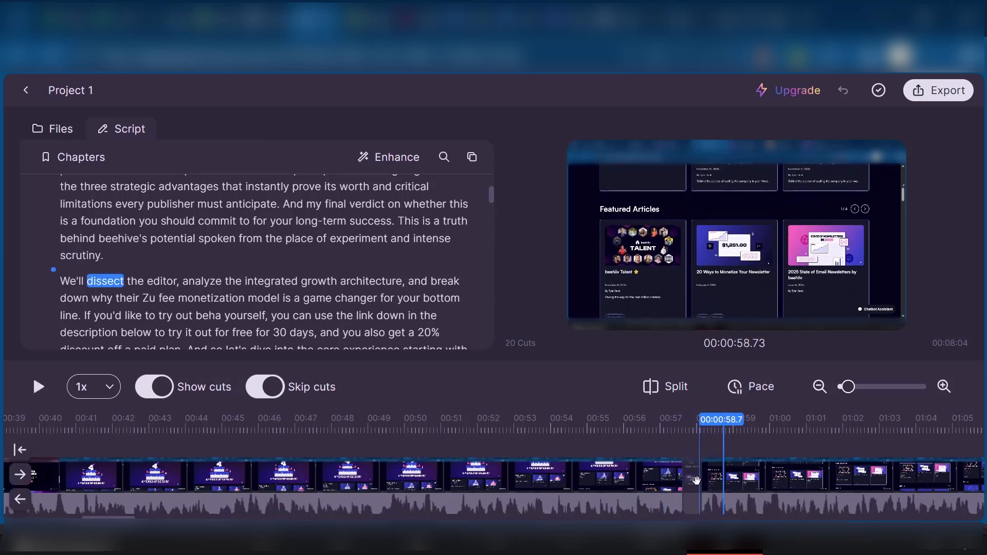
# Play from about 00:56 across the same cut with cut skipping disabled, pause after it, and re-enable cut skipping
pyautogui.click(256, 391)
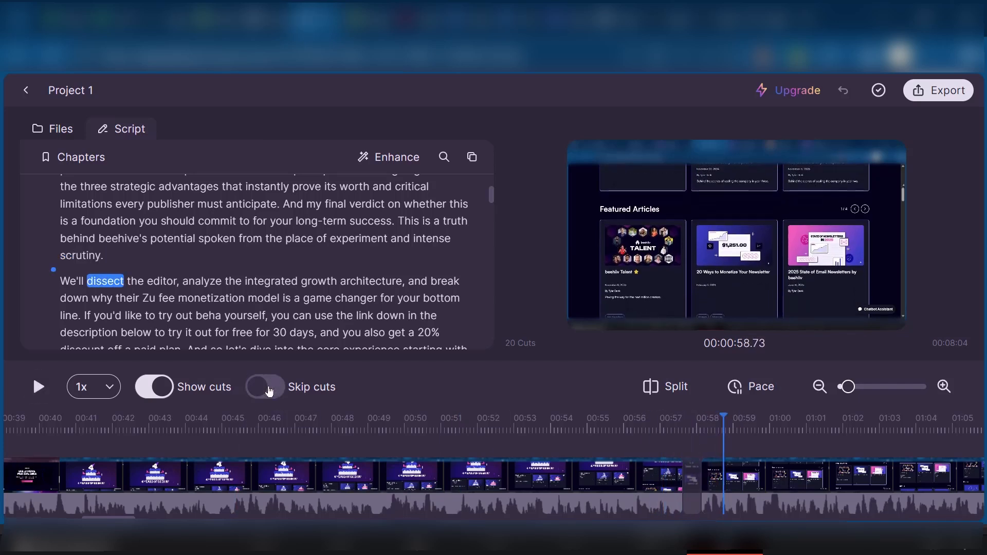
pyautogui.click(627, 425)
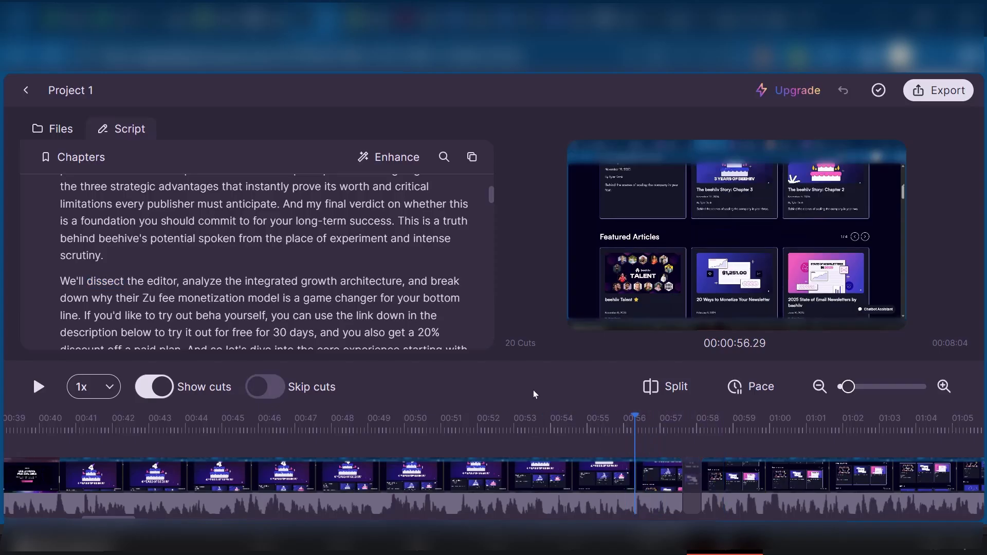
pyautogui.press('space')
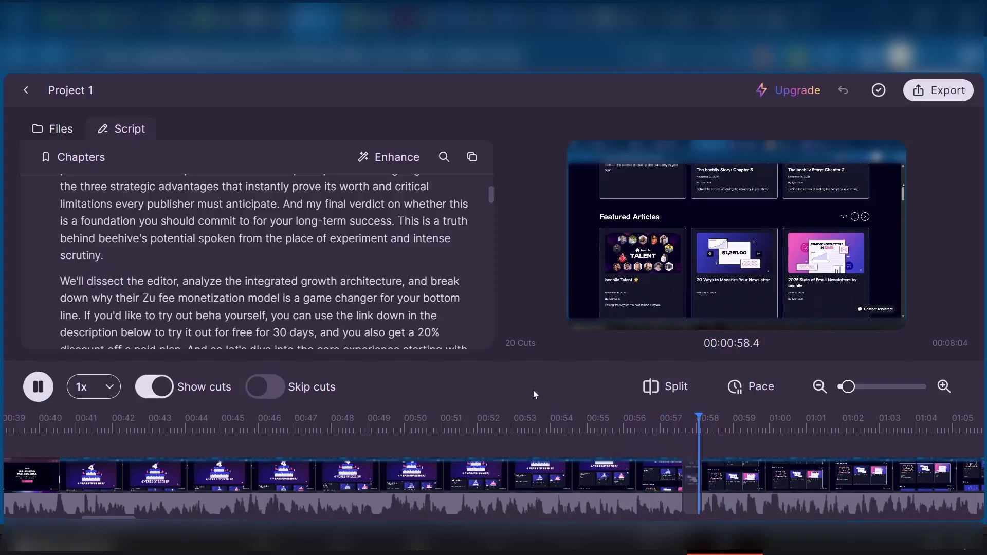
pyautogui.press('space')
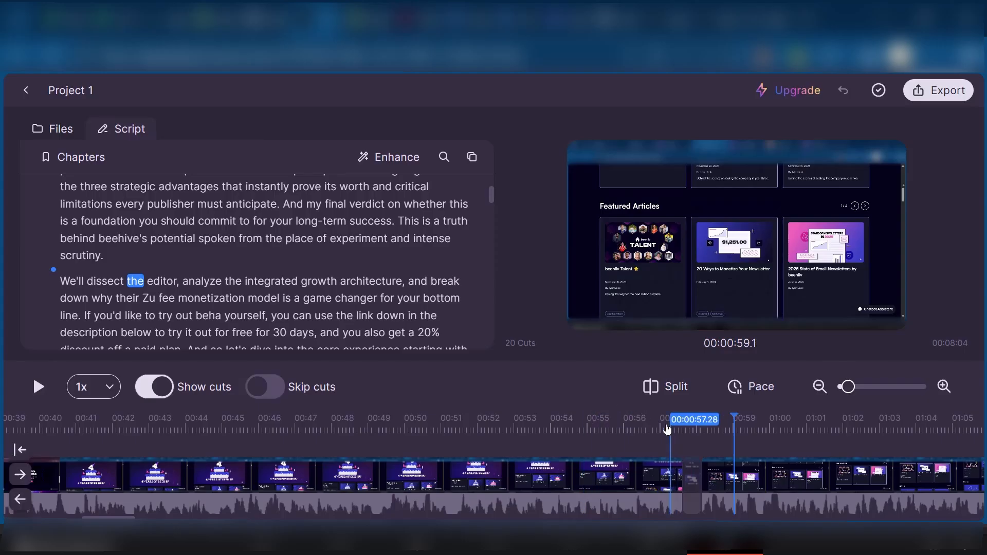
pyautogui.click(265, 387)
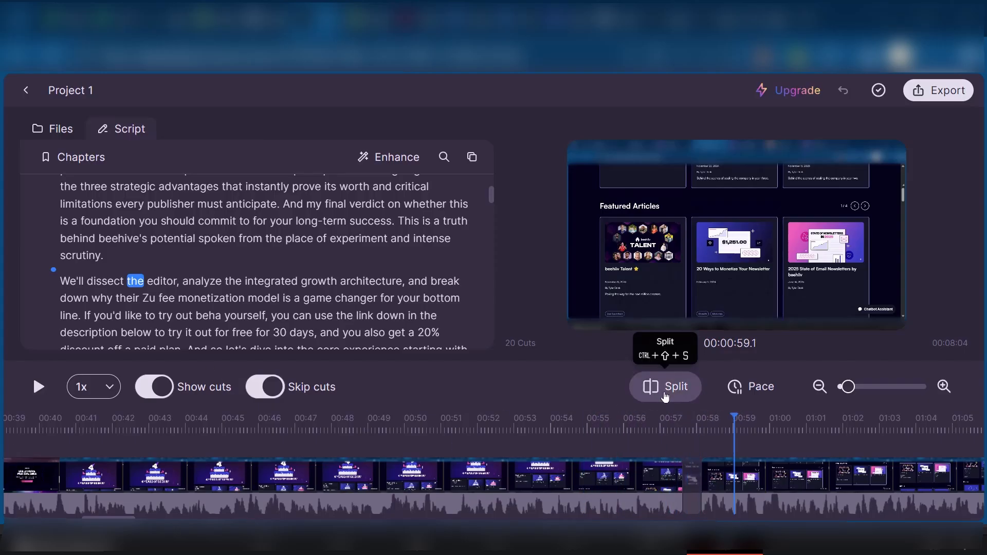
# Split the clip on the timeline at about 00:53.65
pyautogui.click(538, 436)
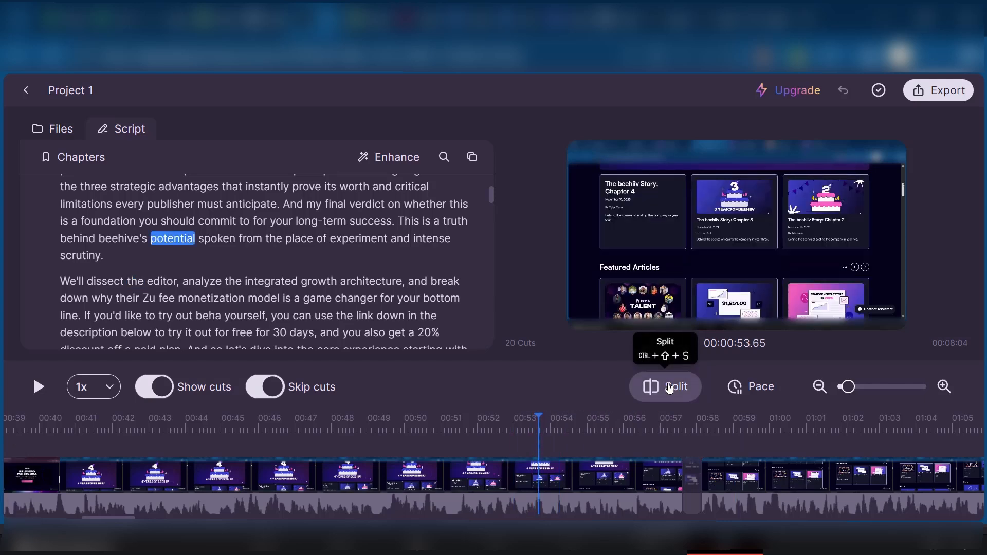
pyautogui.click(652, 387)
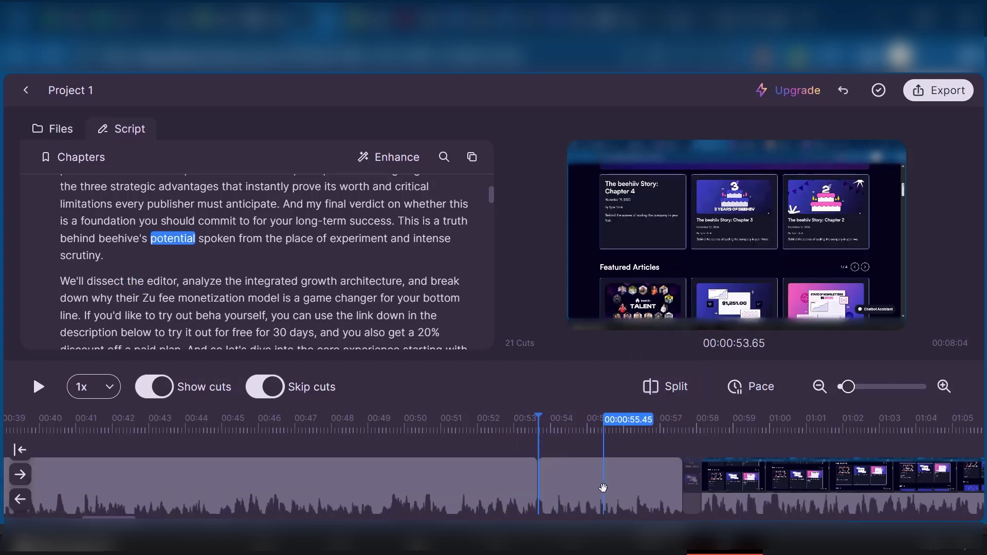
# Examine the pace setting for silence length and the start and end padding options, closing them without applying anything
pyautogui.click(754, 394)
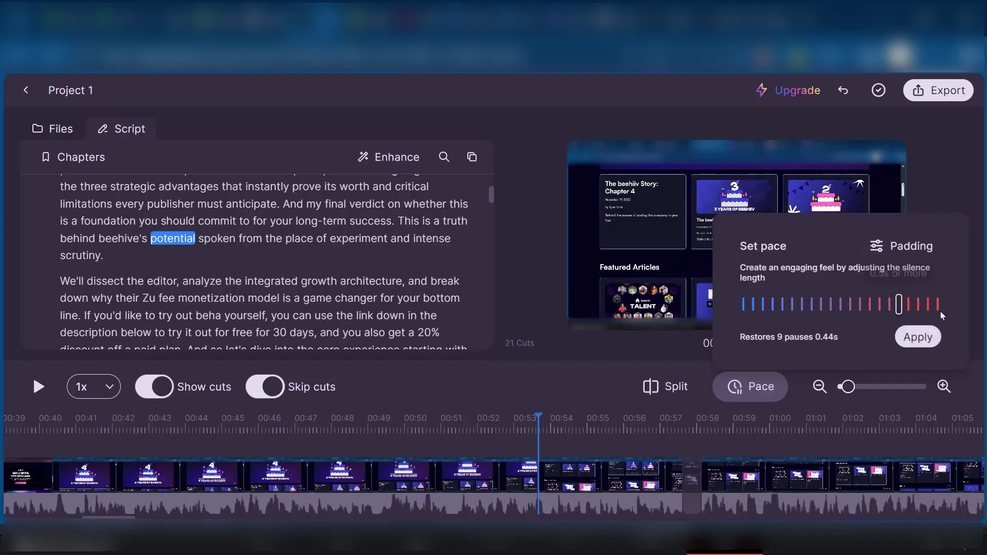
pyautogui.moveTo(901, 305)
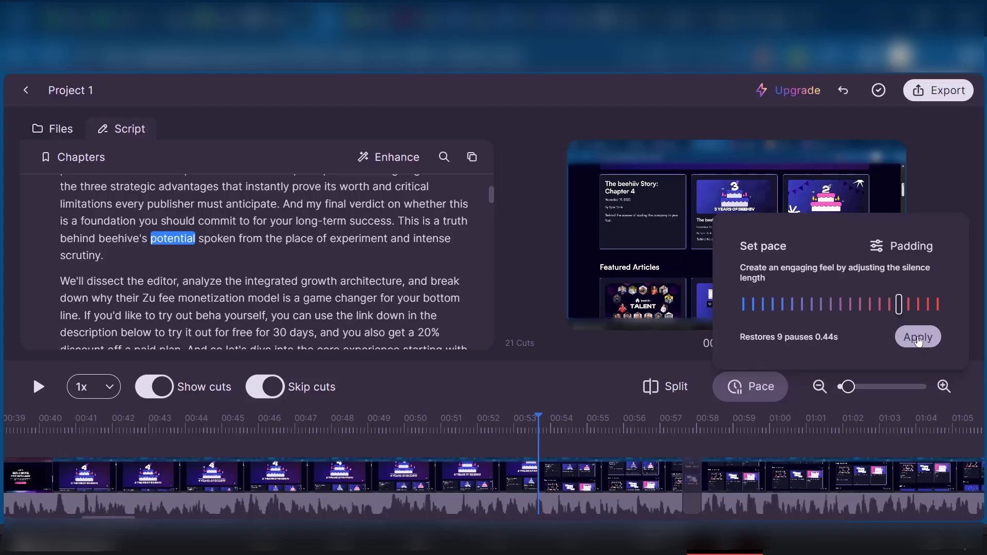
pyautogui.click(902, 246)
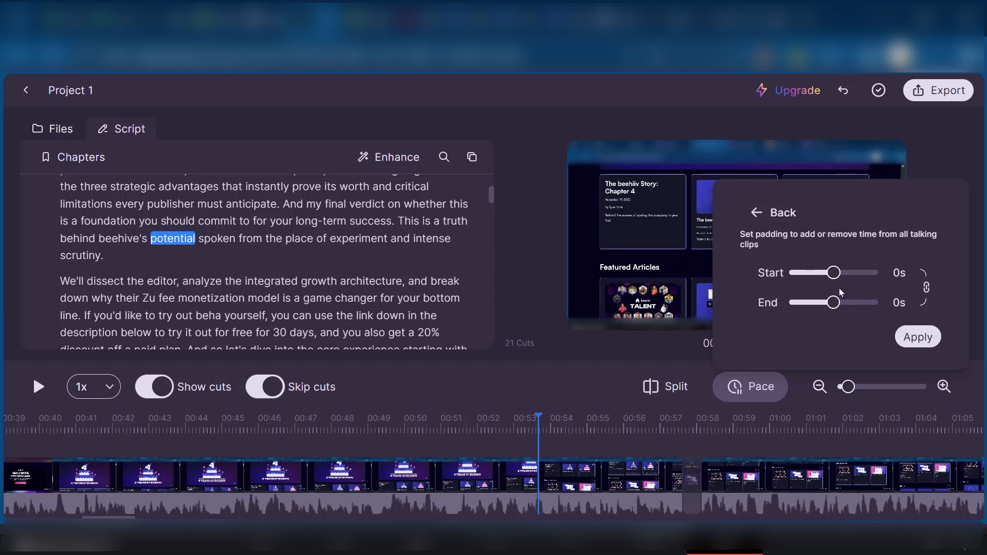
pyautogui.click(756, 214)
pyautogui.click(939, 171)
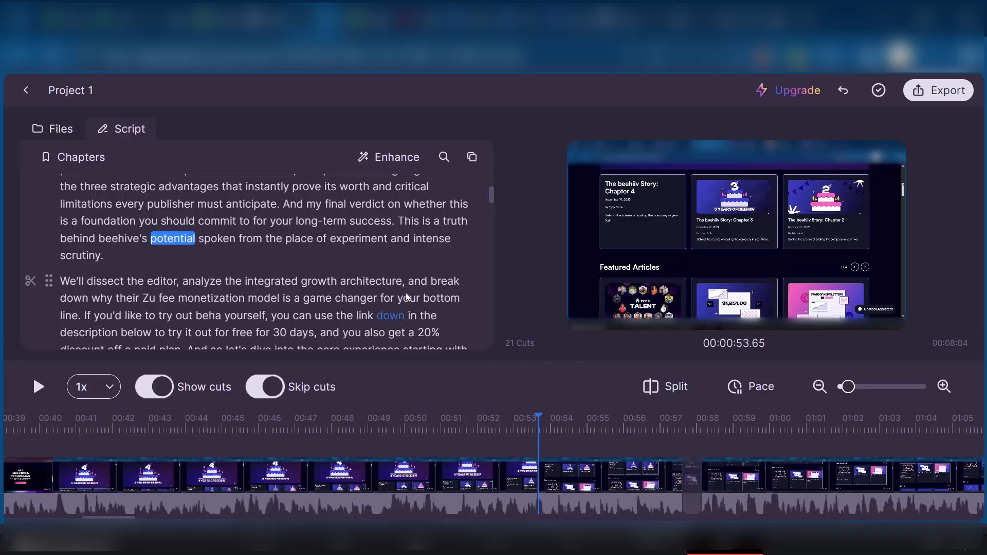
# Cut the script paragraph beginning "We'll dissect the editor" and restore it
pyautogui.click(30, 284)
pyautogui.scroll(-2, 269, 304)
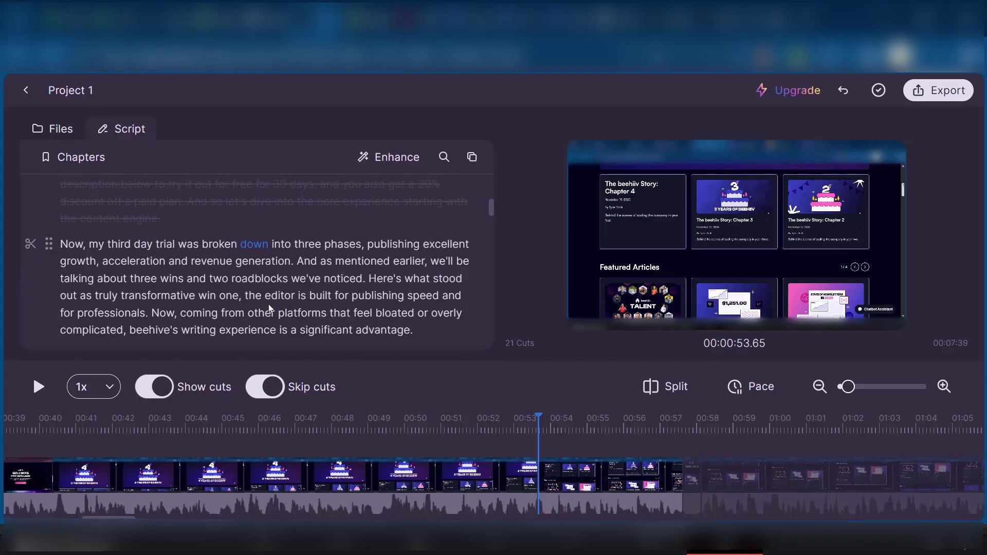
pyautogui.scroll(3, 268, 304)
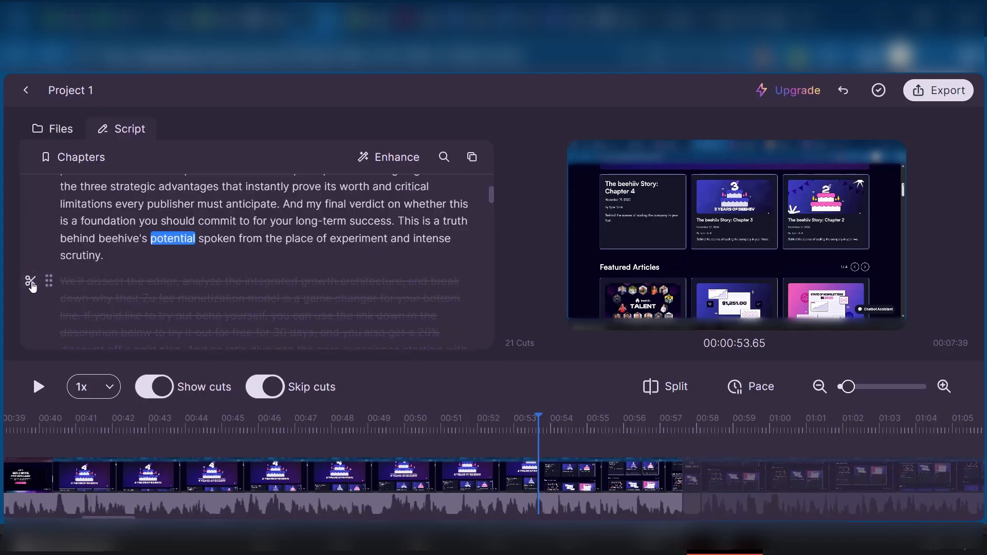
pyautogui.click(30, 283)
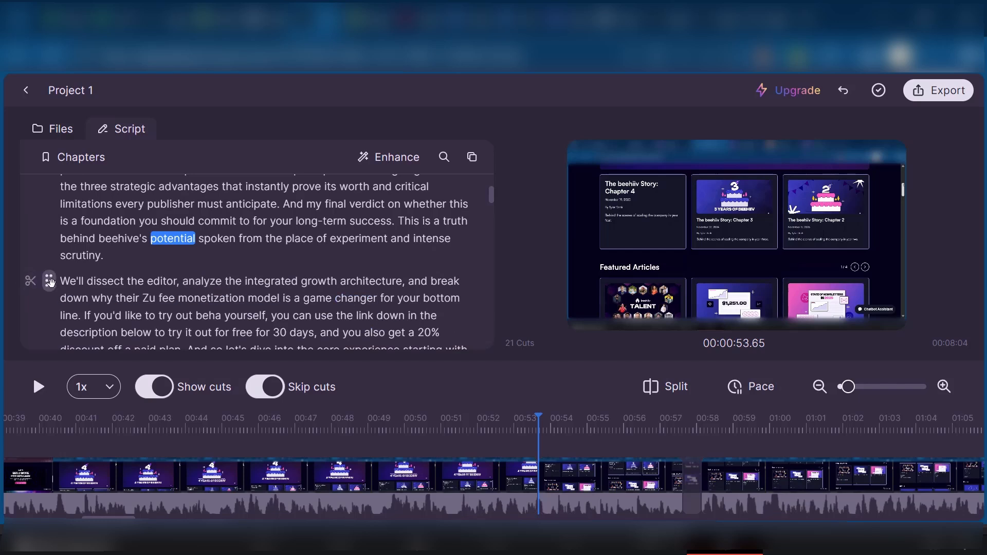
# Move the script paragraph beginning "Now, my third day trial" above the one beginning "We'll dissect the editor"
pyautogui.scroll(-1, 50, 282)
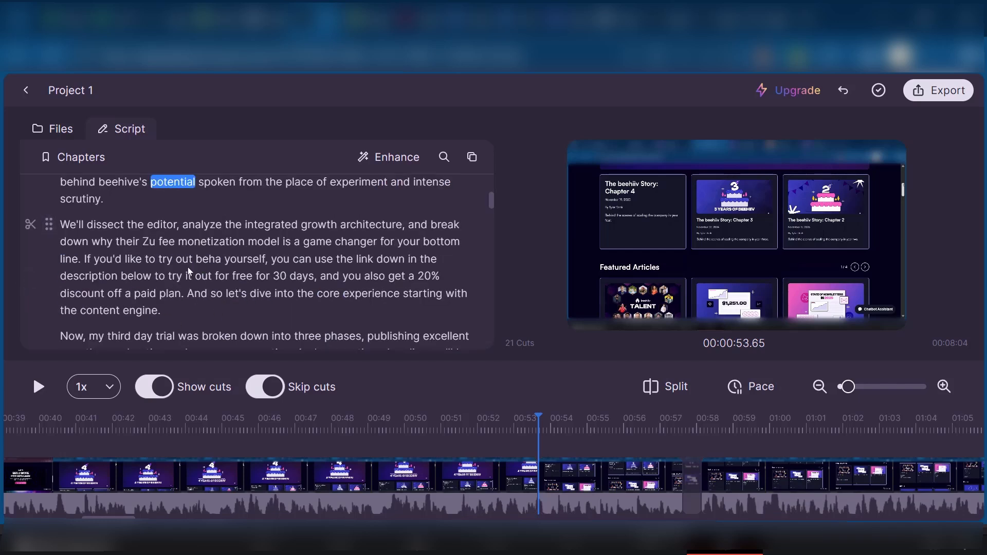
pyautogui.scroll(-2, 185, 280)
pyautogui.scroll(2, 115, 241)
pyautogui.moveTo(49, 344); pyautogui.dragTo(69, 229)
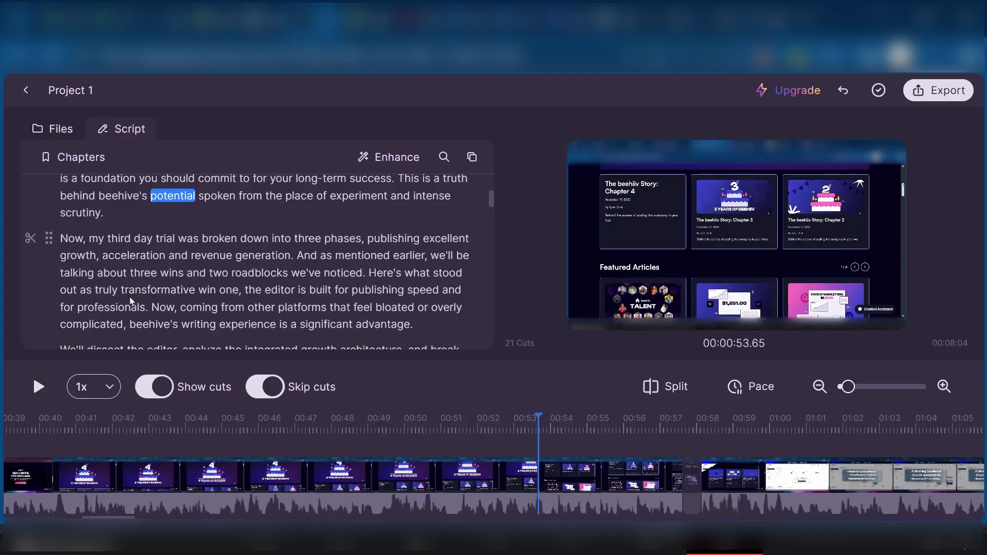
pyautogui.scroll(-2, 94, 242)
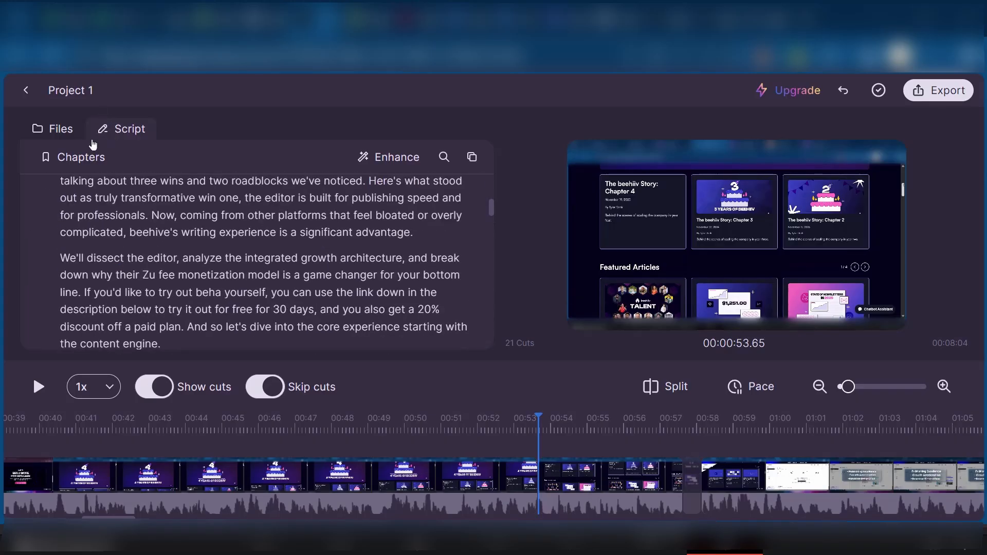
# Look over the project's source files and the available enhancement options, returning to the script without changes
pyautogui.click(51, 133)
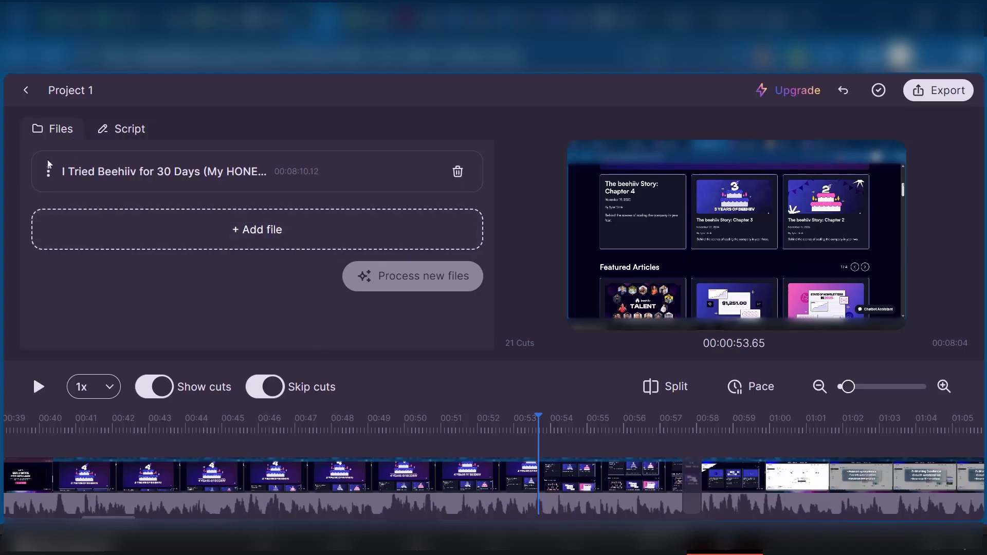
pyautogui.click(119, 130)
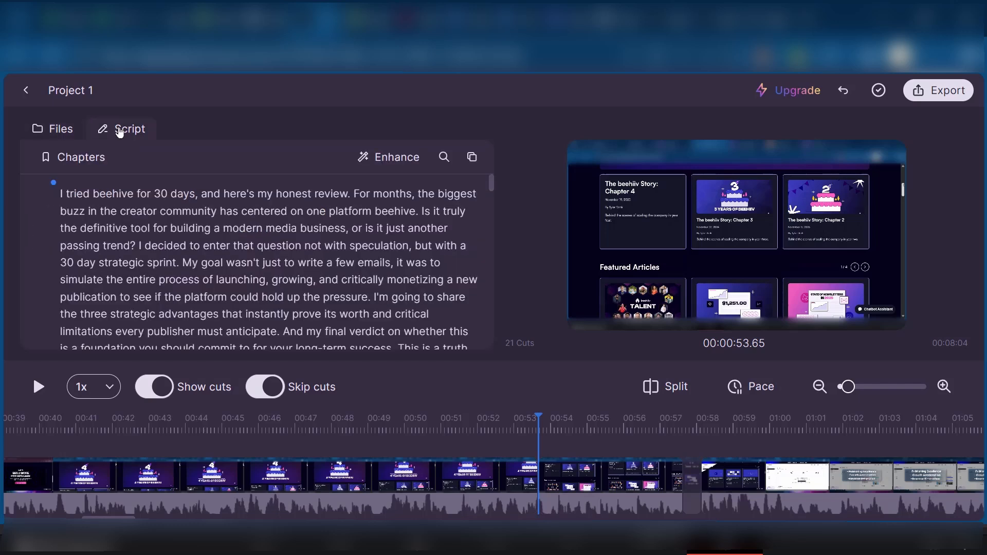
pyautogui.click(389, 157)
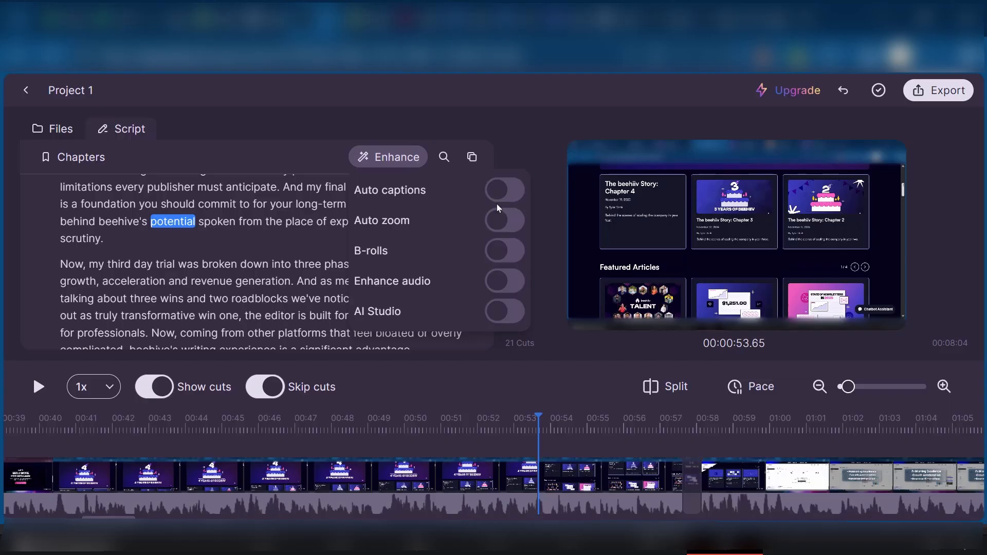
pyautogui.click(513, 143)
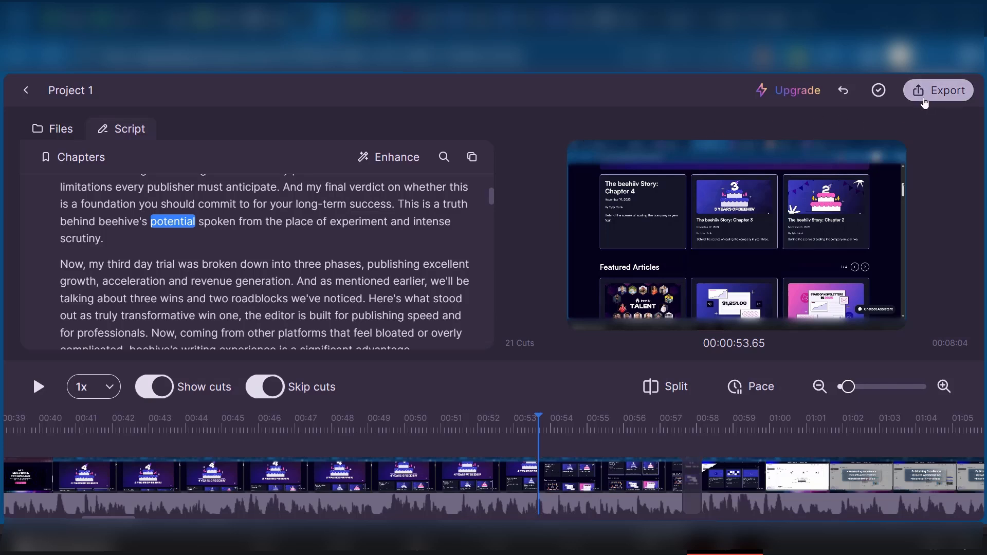
# Export the project's audio as a Wave Sound file named Project 1 in the Downloads folder, and dismiss the feedback request
pyautogui.click(943, 95)
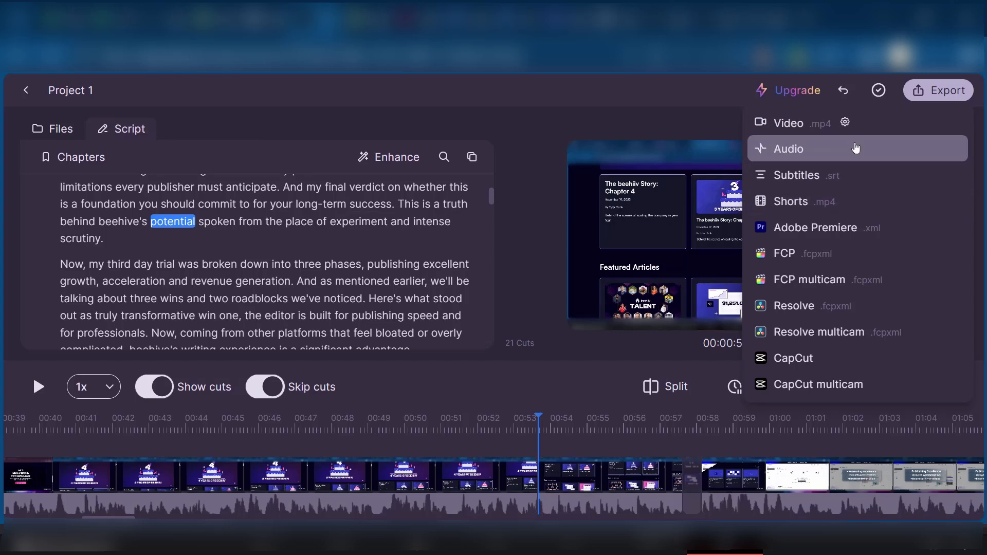
pyautogui.click(808, 151)
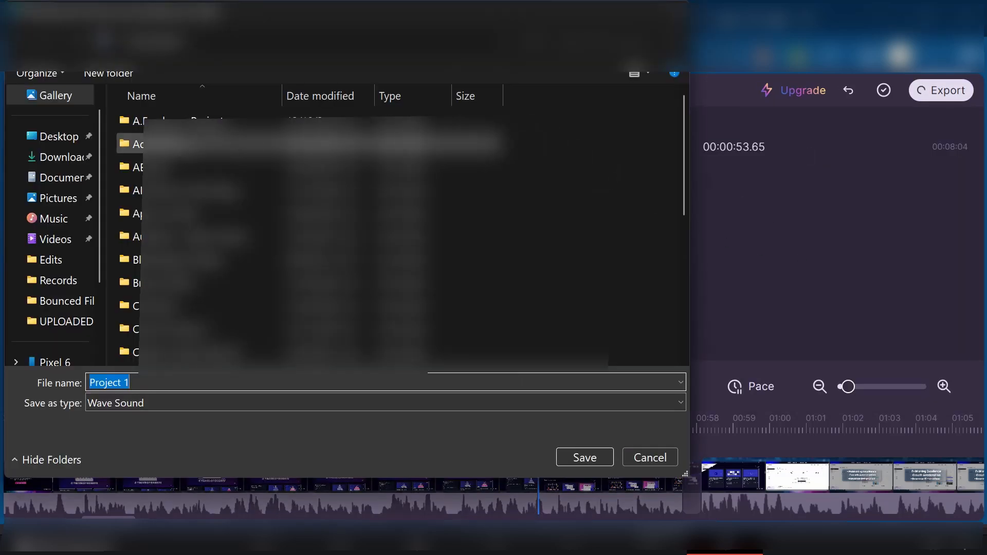
pyautogui.click(41, 161)
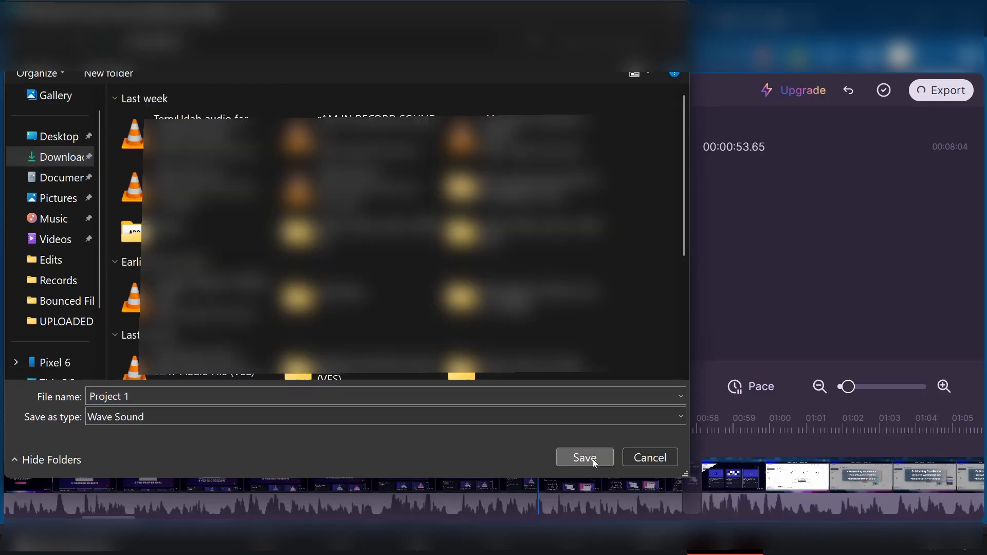
pyautogui.click(584, 457)
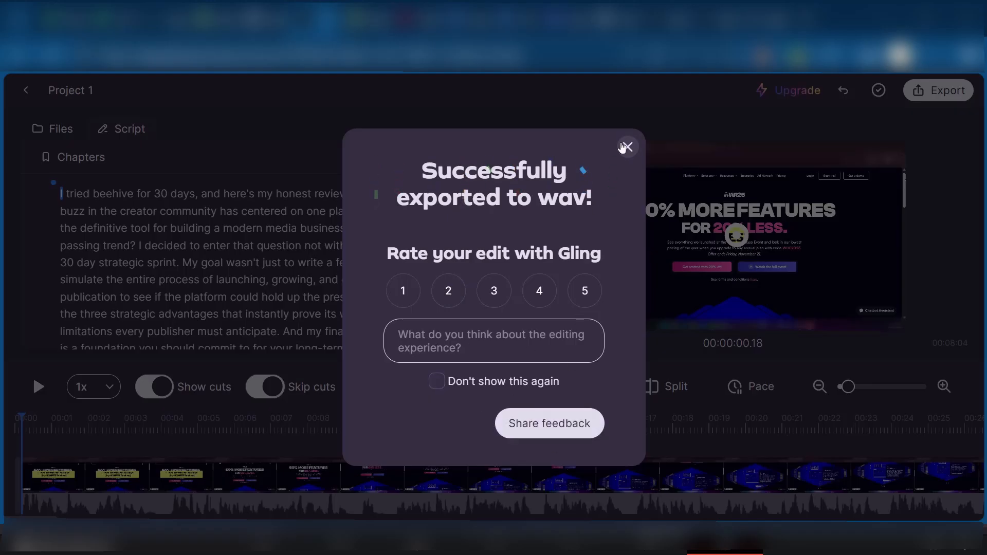
pyautogui.click(627, 148)
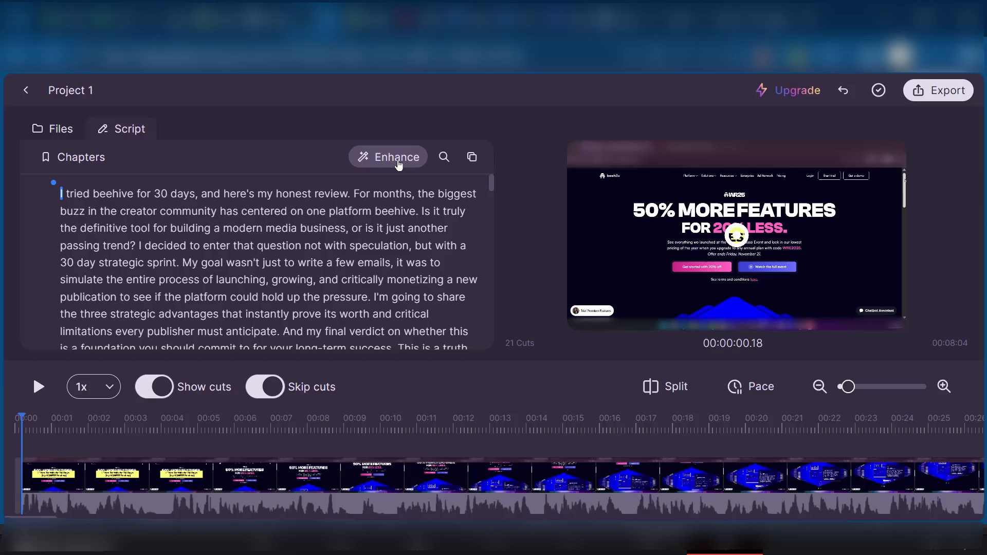
# Enable auto captions for the video and close the enhancement options
pyautogui.click(398, 164)
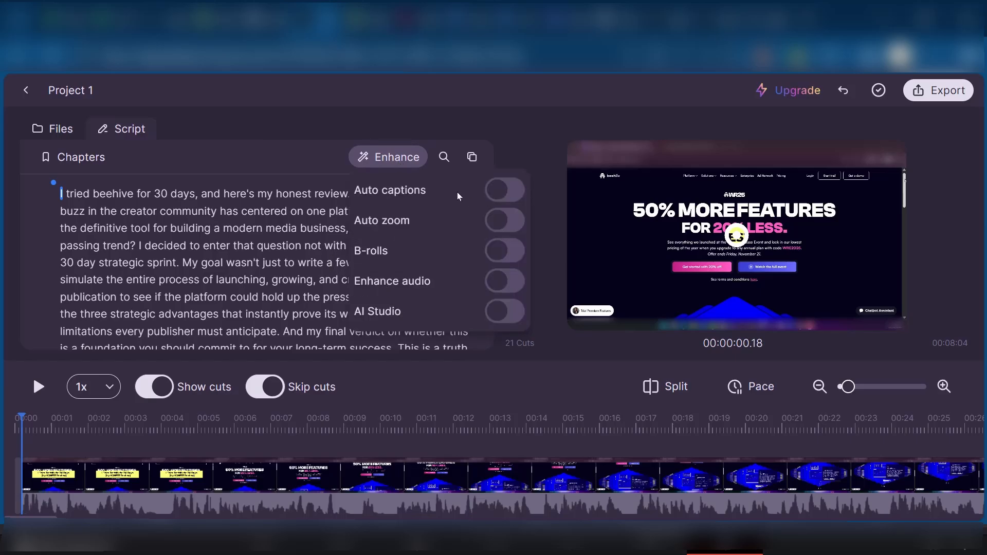
pyautogui.click(513, 194)
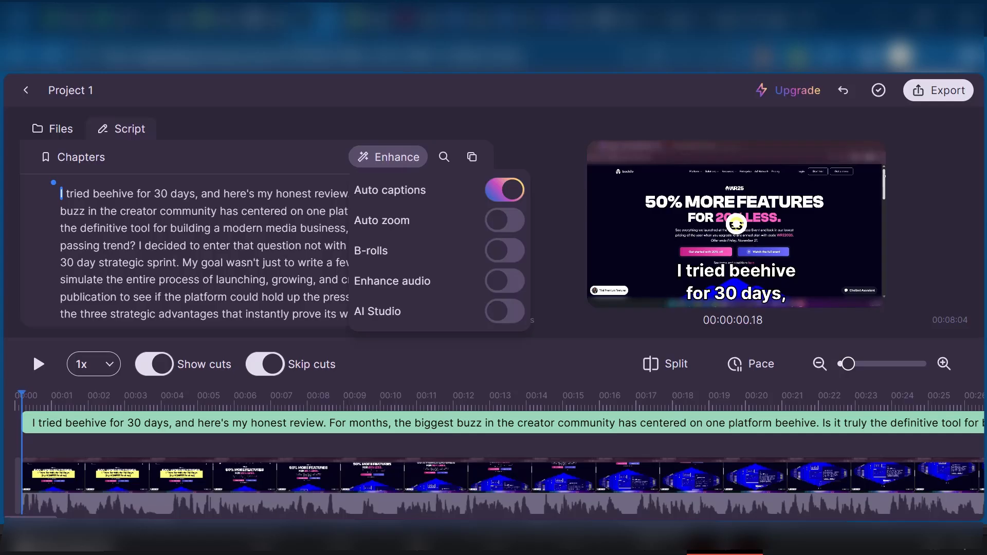
pyautogui.click(569, 401)
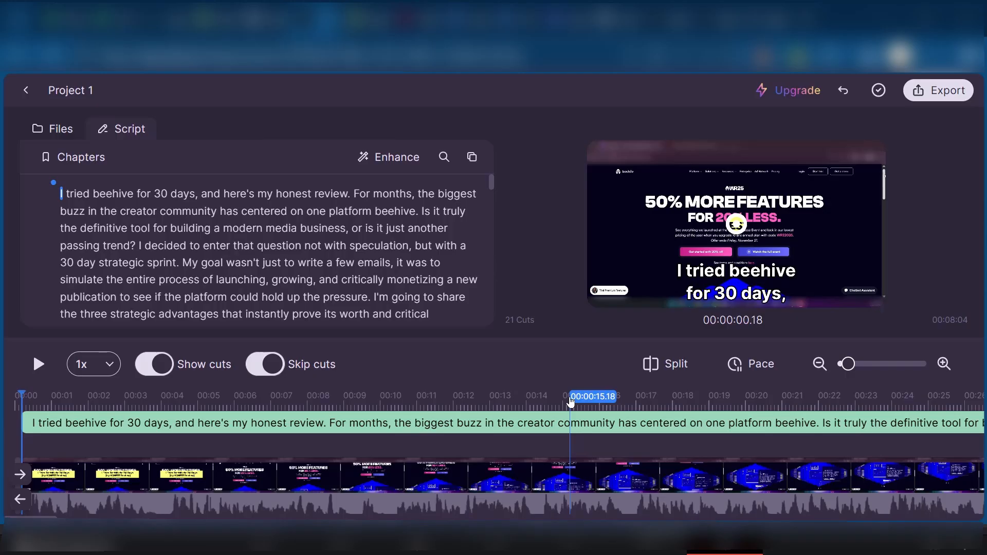
# Look over the available export formats without exporting
pyautogui.click(940, 91)
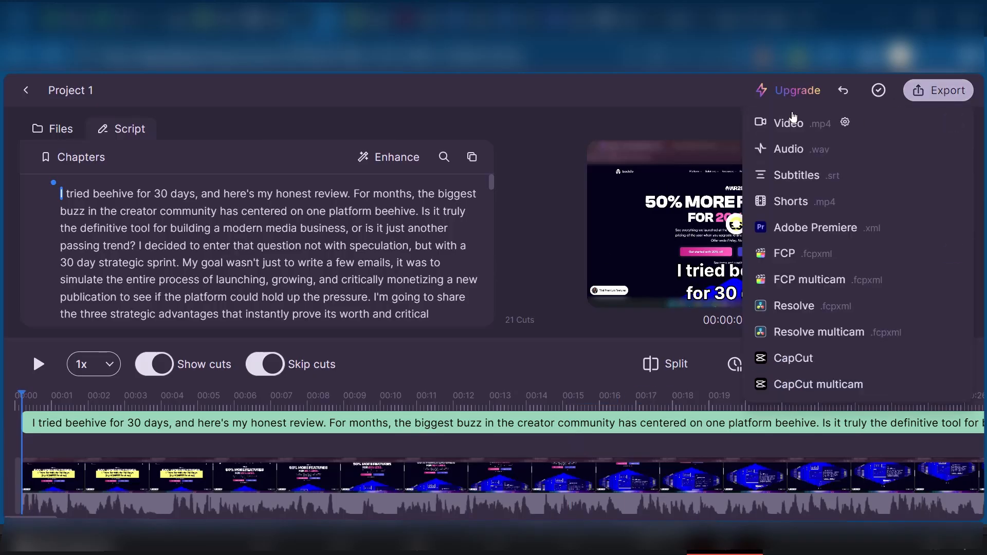
pyautogui.press('Escape')
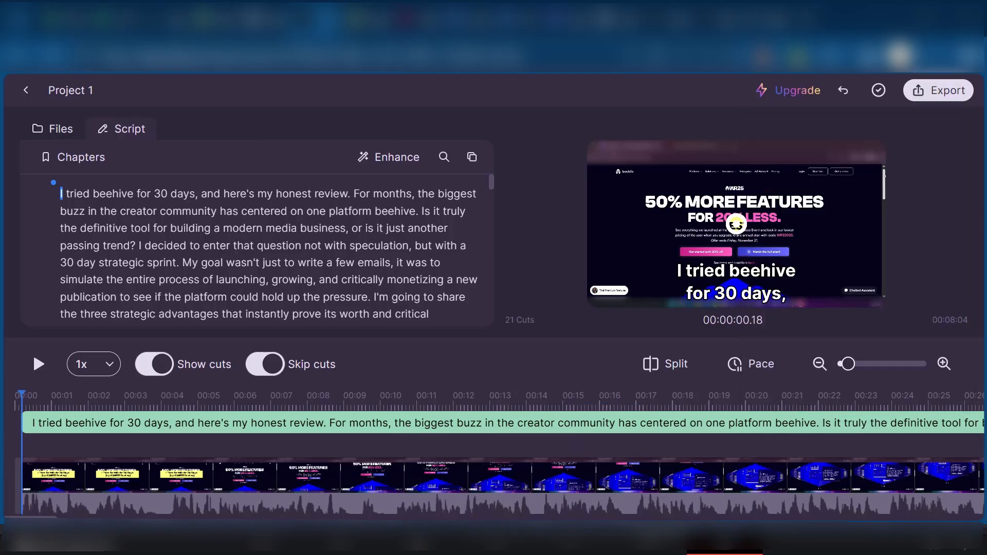